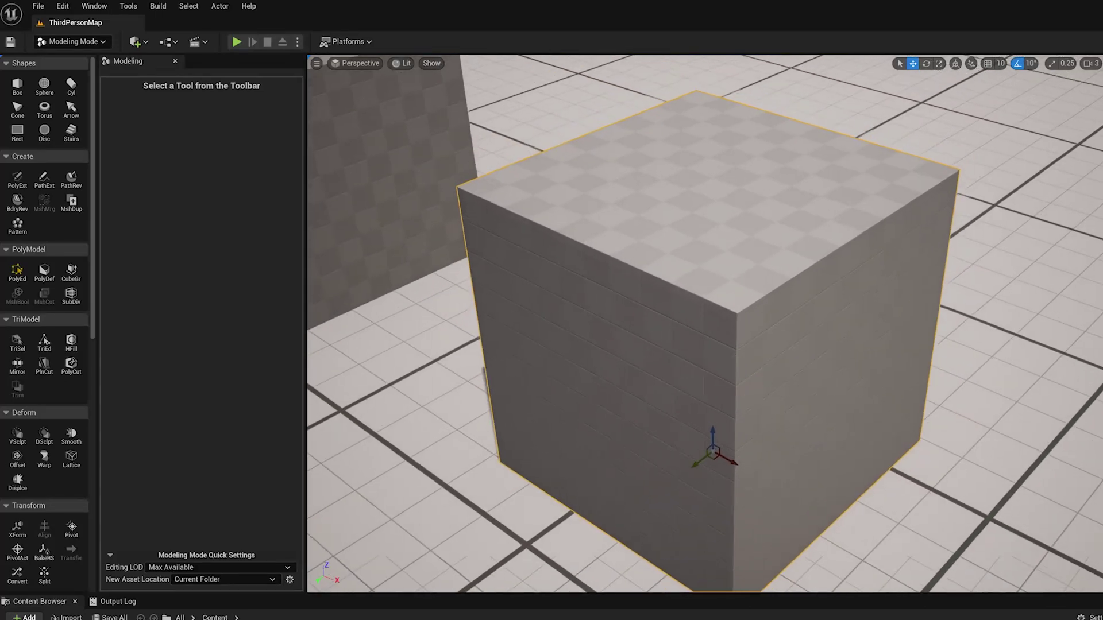
- Start PolyGroup Edit on the selected cube, try to extrude its top face, and undo the extrusion
{"action": "scroll", "coordinate": [682, 261], "scroll_direction": "down", "scroll_amount": 1}
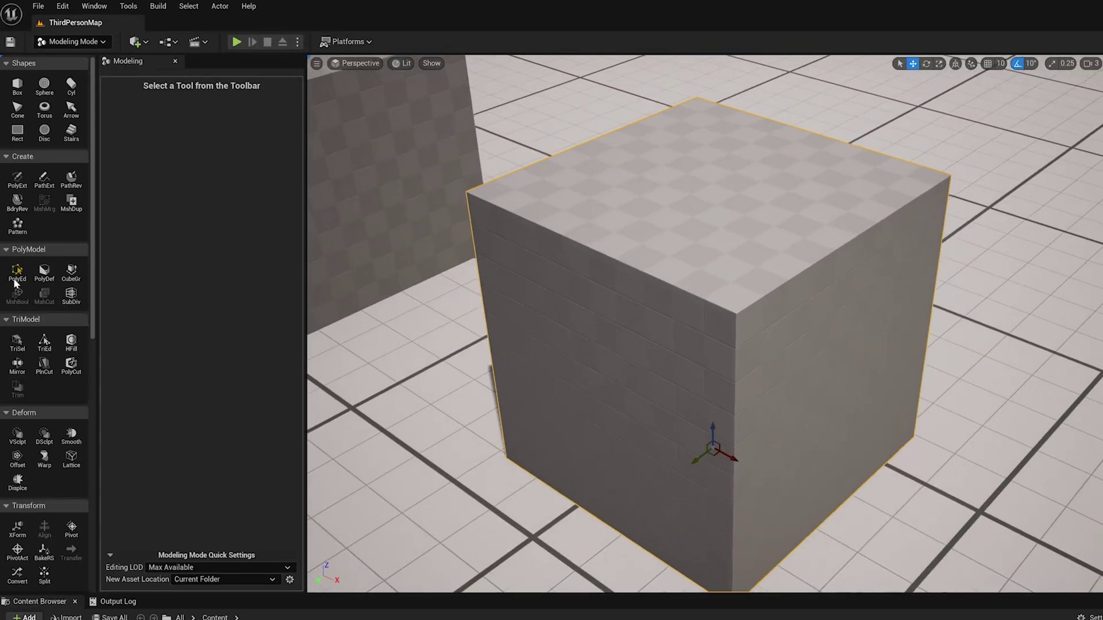
{"action": "scroll", "coordinate": [691, 275], "scroll_direction": "down", "scroll_amount": 6}
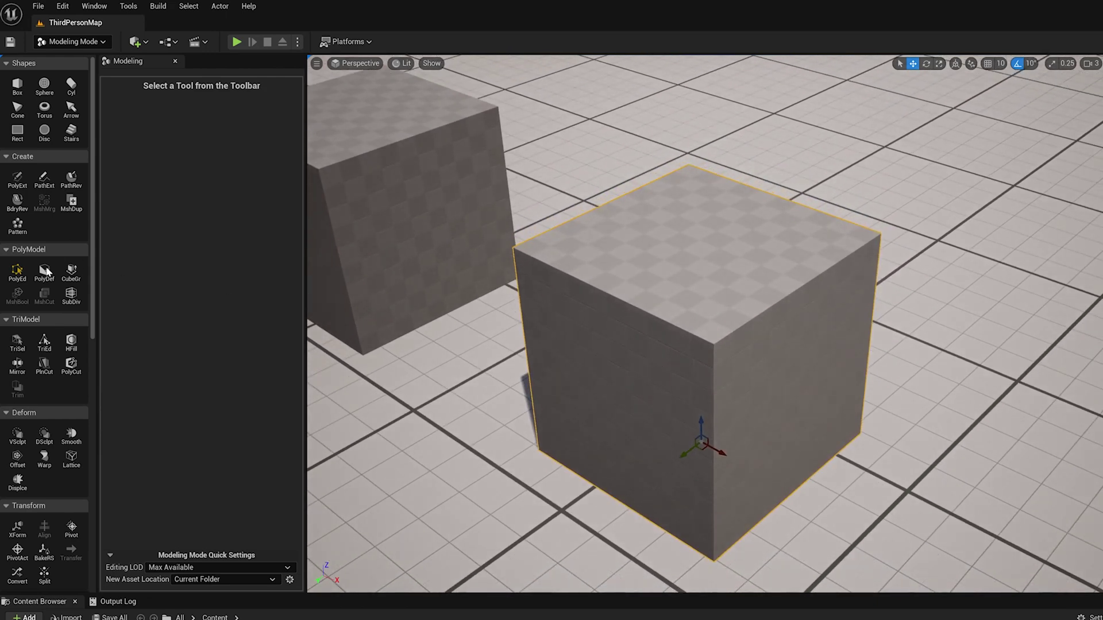
{"action": "left_click", "coordinate": [17, 270]}
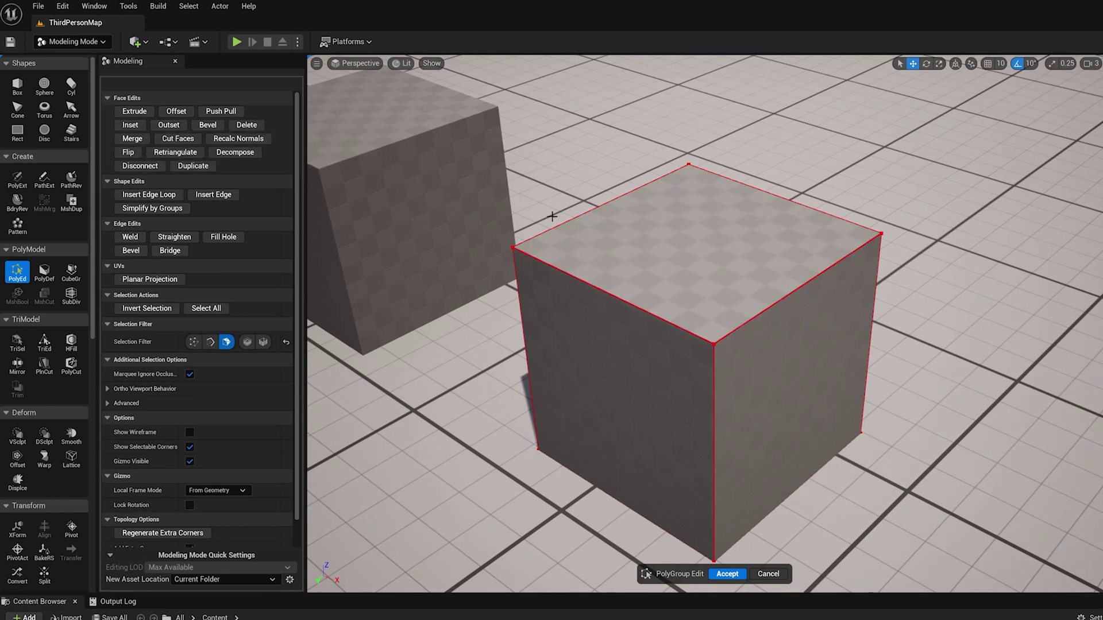
{"action": "left_click", "coordinate": [692, 256]}
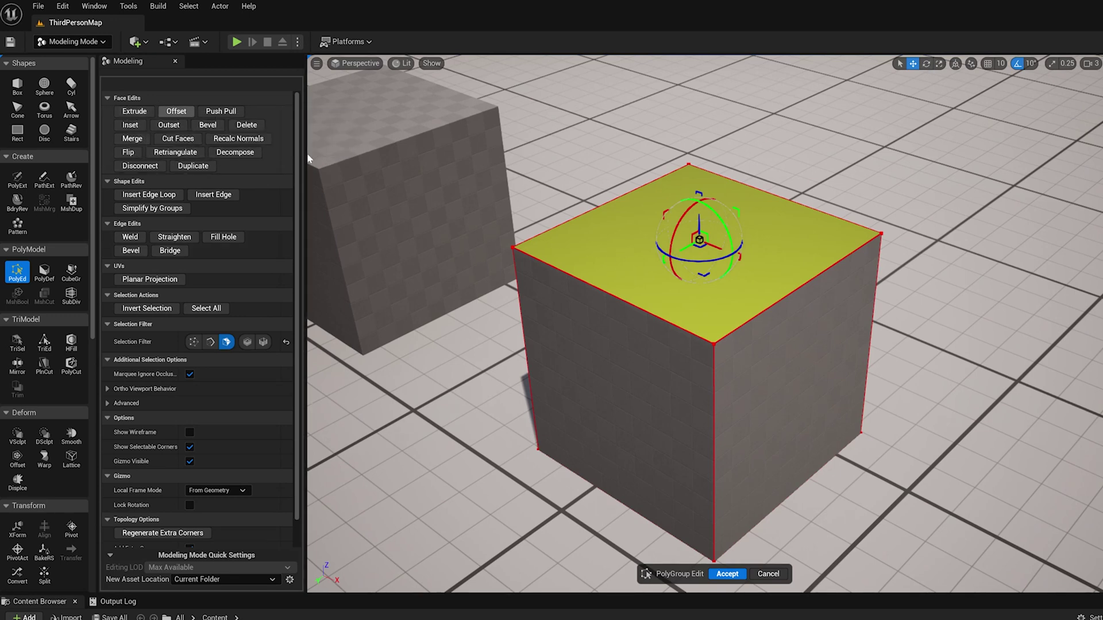
{"action": "left_click", "coordinate": [134, 112]}
{"action": "left_click", "coordinate": [588, 184]}
{"action": "key", "text": "ctrl+z"}
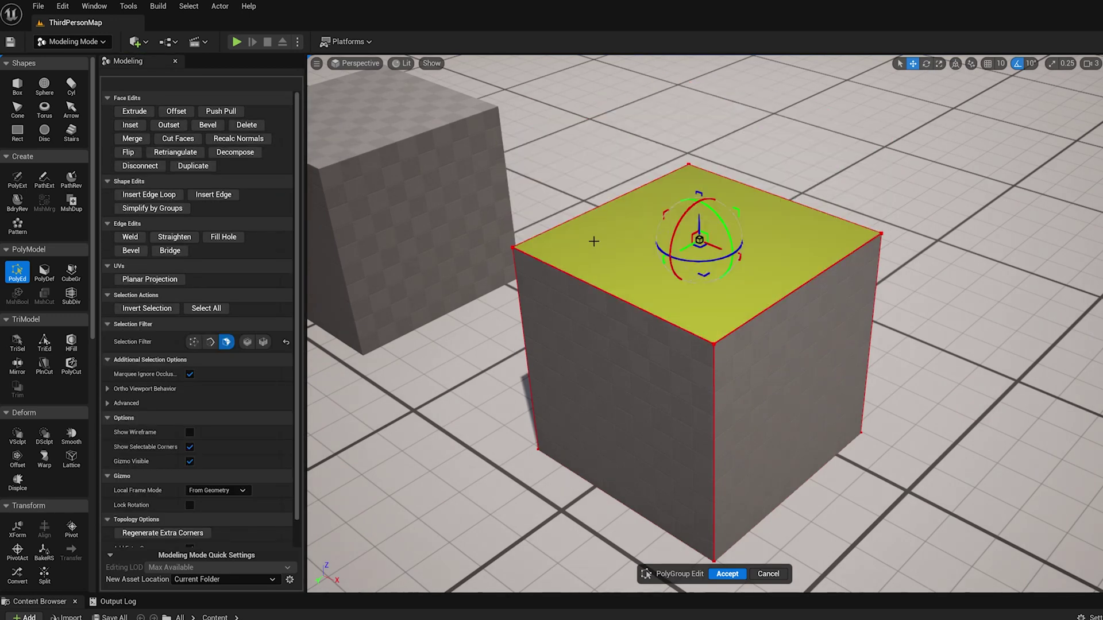
- Inset the cube's top face, leaving a moderate border, and try raising the inner face
{"action": "left_click", "coordinate": [130, 126]}
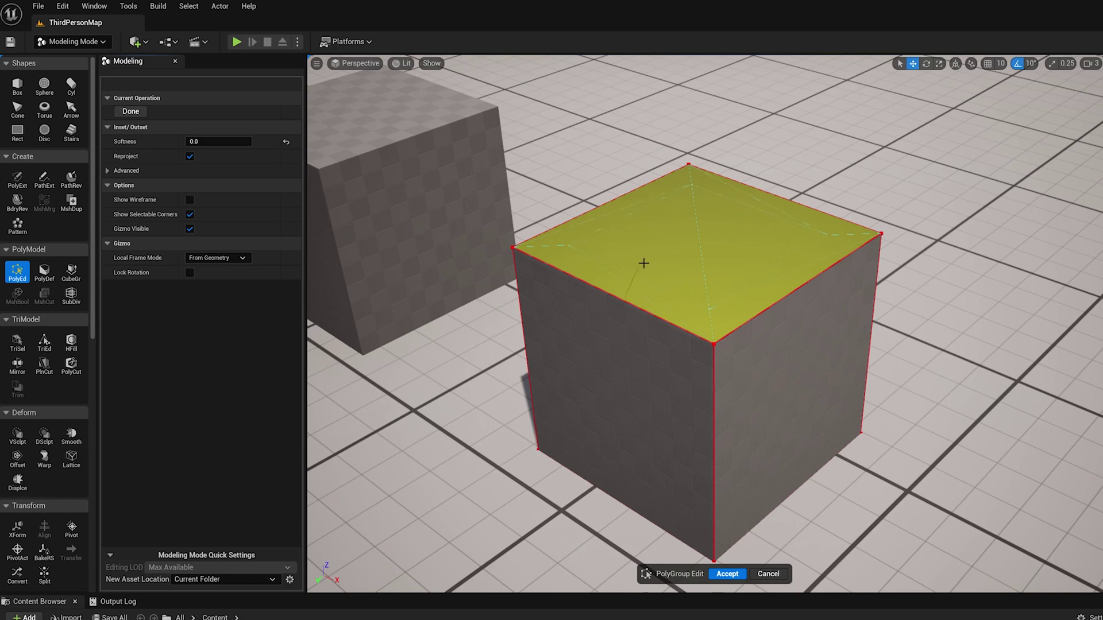
{"action": "left_click", "coordinate": [659, 258]}
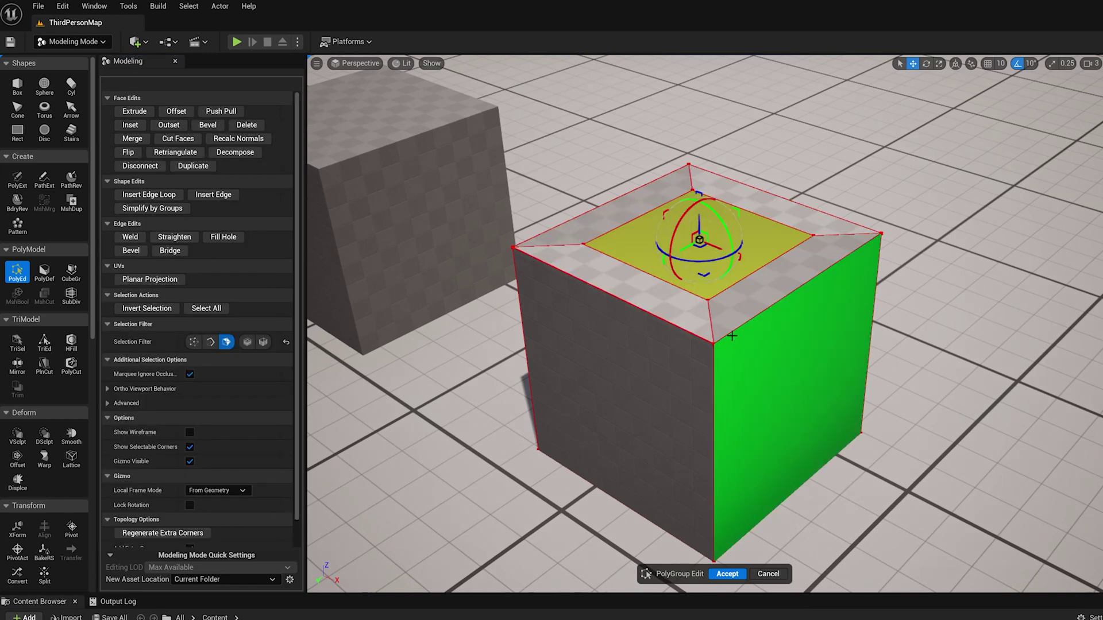
{"action": "left_click_drag", "start_coordinate": [726, 337], "coordinate": [714, 361], "text": "alt"}
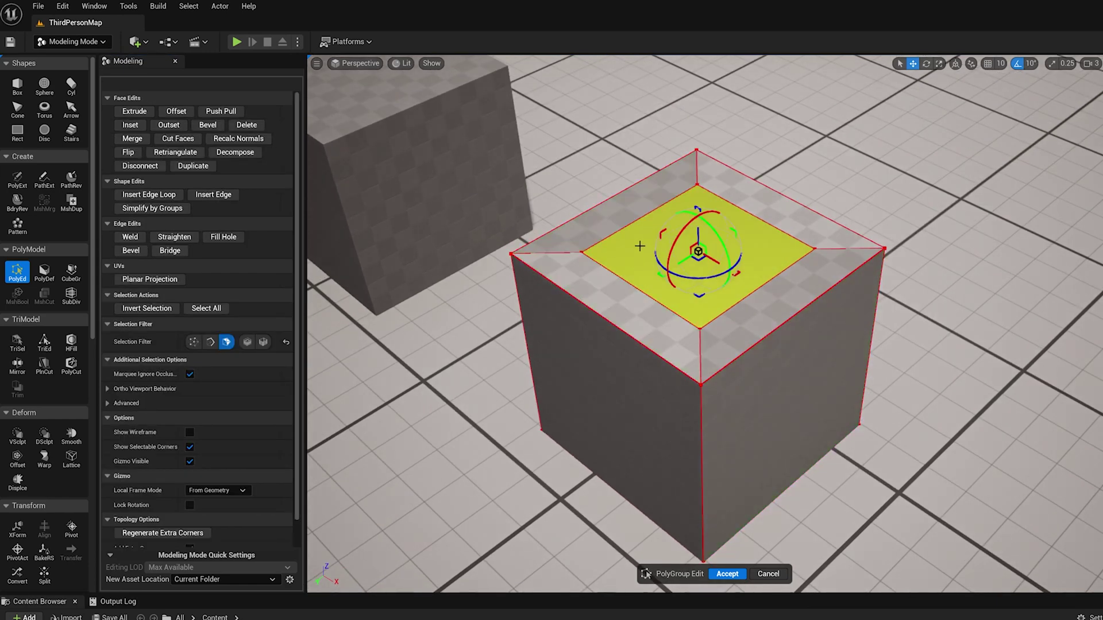
{"action": "left_click_drag", "start_coordinate": [803, 313], "coordinate": [799, 275], "text": "alt"}
{"action": "left_click_drag", "start_coordinate": [697, 227], "coordinate": [698, 176]}
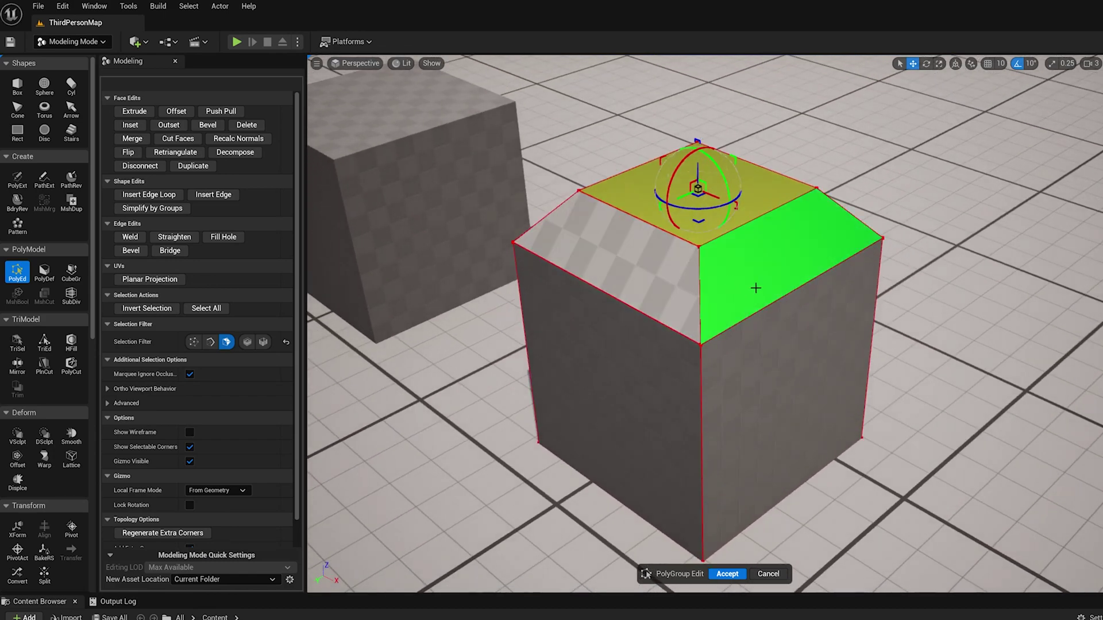
{"action": "left_click_drag", "start_coordinate": [763, 290], "coordinate": [772, 315], "text": "alt"}
{"action": "key", "text": "ctrl+z"}
{"action": "left_click_drag", "start_coordinate": [829, 339], "coordinate": [813, 293], "text": "alt"}
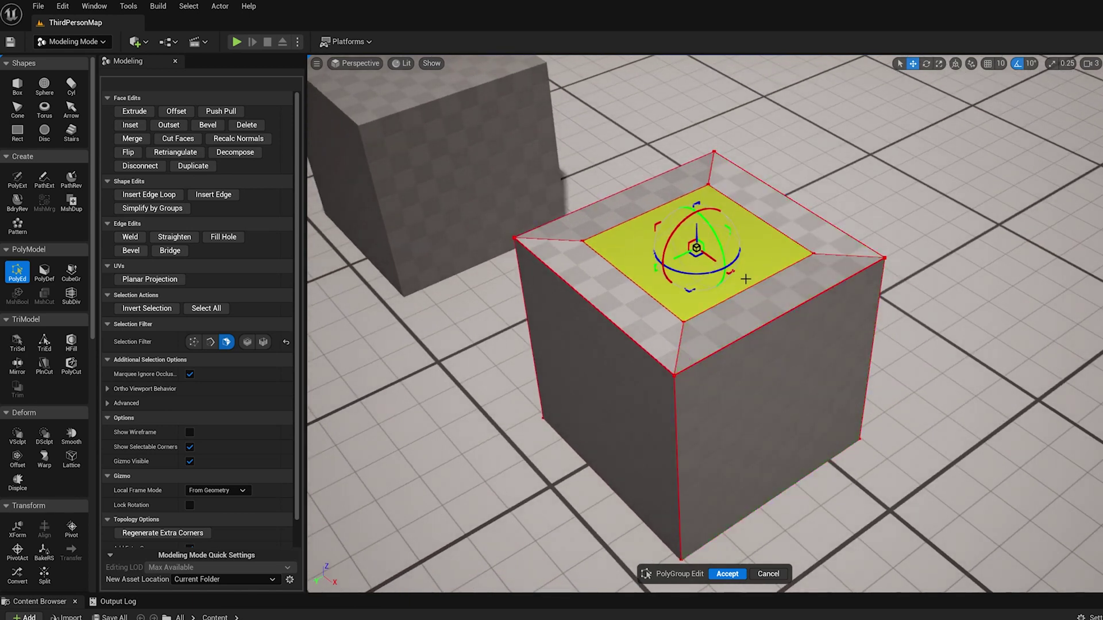
- Undo the inset on the cube's top face and try to Offset the whole face
{"action": "key", "text": "ctrl+z"}
{"action": "key", "text": "ctrl+z"}
{"action": "left_click", "coordinate": [175, 111]}
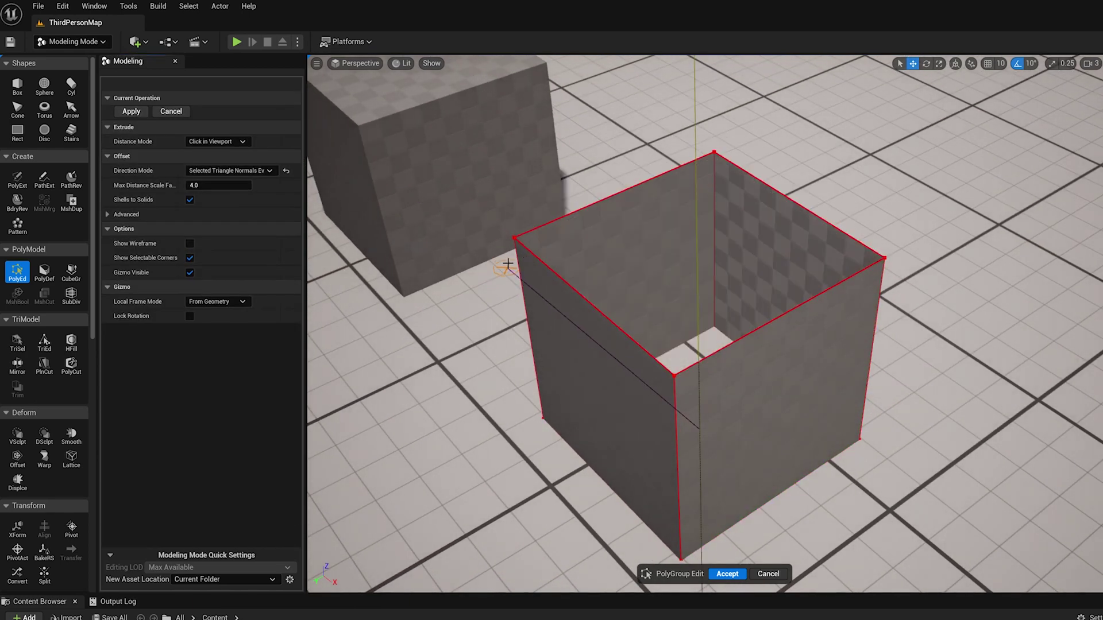
{"action": "left_click", "coordinate": [171, 111]}
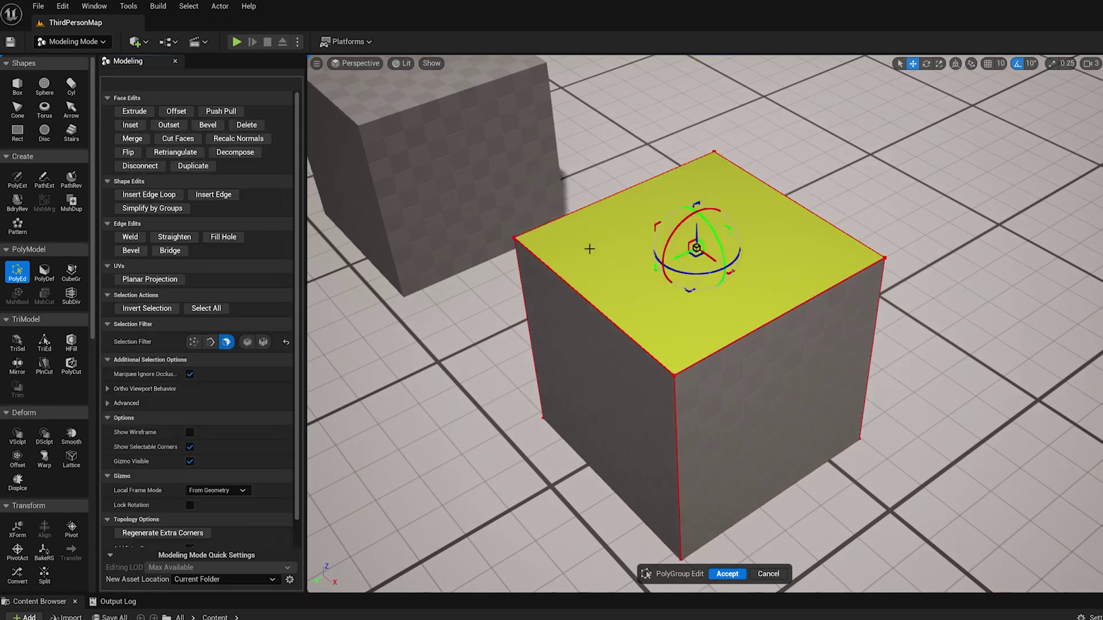
- Outset the cube's top face so it overhangs the sides, and try raising the enlarged top
{"action": "left_click", "coordinate": [168, 125]}
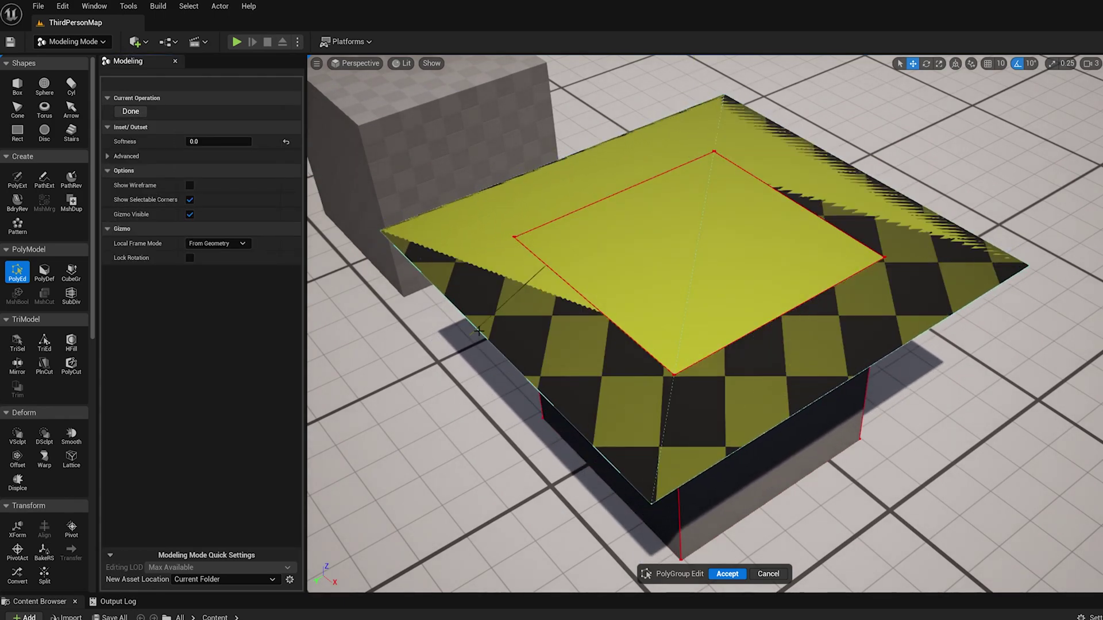
{"action": "left_click", "coordinate": [804, 382]}
{"action": "left_click_drag", "start_coordinate": [804, 382], "coordinate": [747, 345], "text": "alt"}
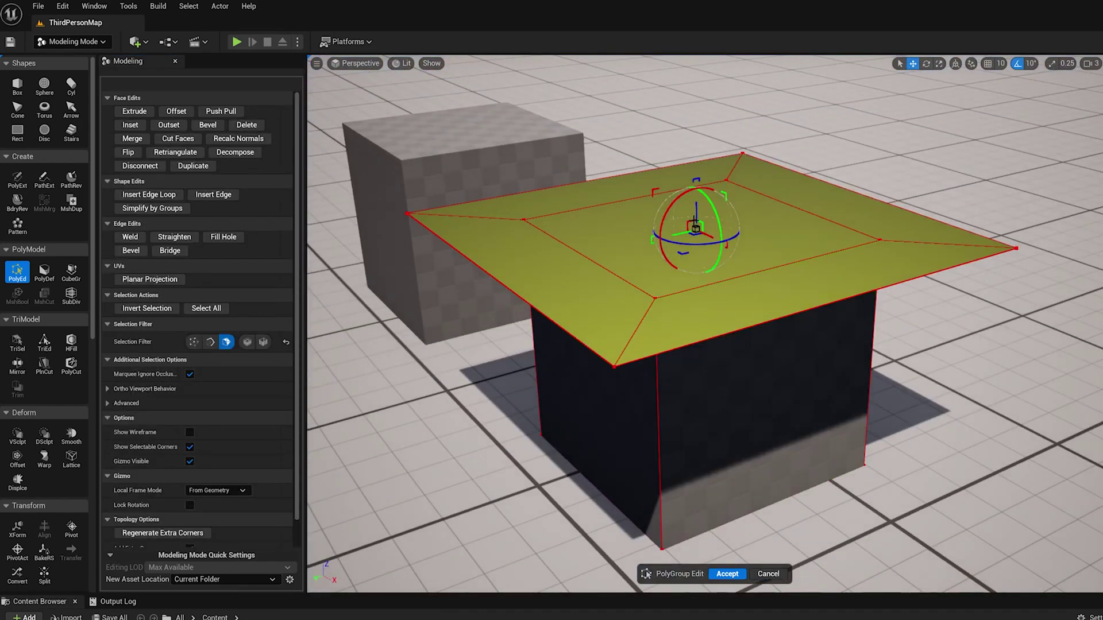
{"action": "left_click_drag", "start_coordinate": [697, 202], "coordinate": [697, 103]}
{"action": "mouse_move", "coordinate": [696, 102]}
{"action": "left_mouse_down", "text": "alt"}
{"action": "mouse_move", "coordinate": [660, 63]}
{"action": "mouse_move", "coordinate": [704, 106]}
{"action": "left_mouse_up", "text": "alt"}
{"action": "key", "text": "ctrl+z"}
- Try to extrude the overhanging top faces upward into a slab, and undo back to the plain cube
{"action": "left_click", "coordinate": [134, 113]}
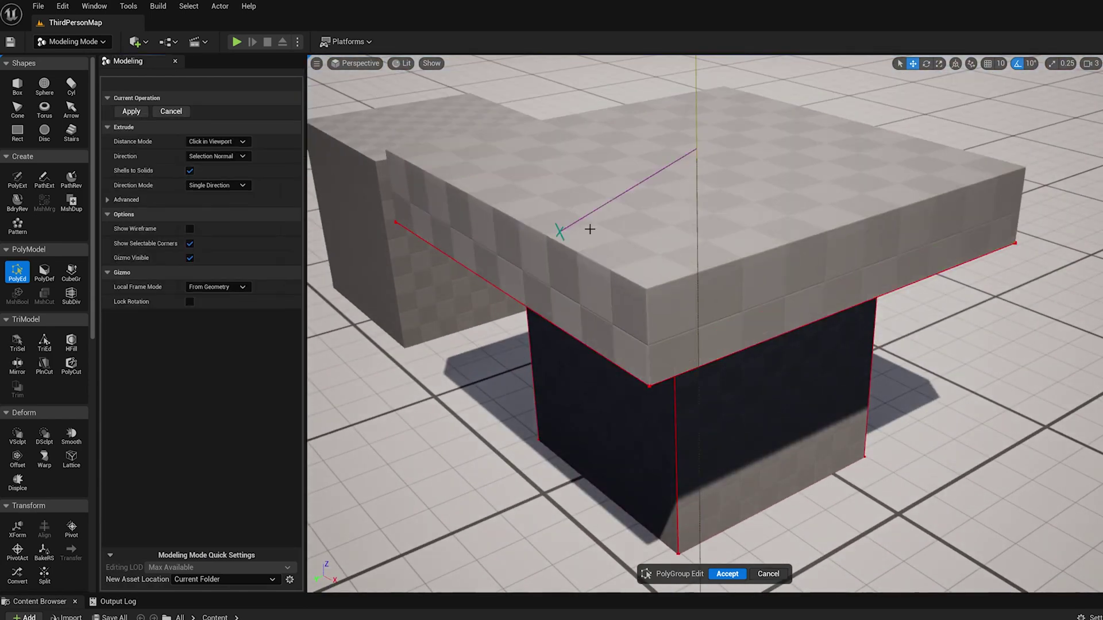
{"action": "left_click", "coordinate": [638, 184]}
{"action": "left_click_drag", "start_coordinate": [773, 264], "coordinate": [837, 296], "text": "alt"}
{"action": "left_click_drag", "start_coordinate": [727, 272], "coordinate": [721, 303], "text": "alt"}
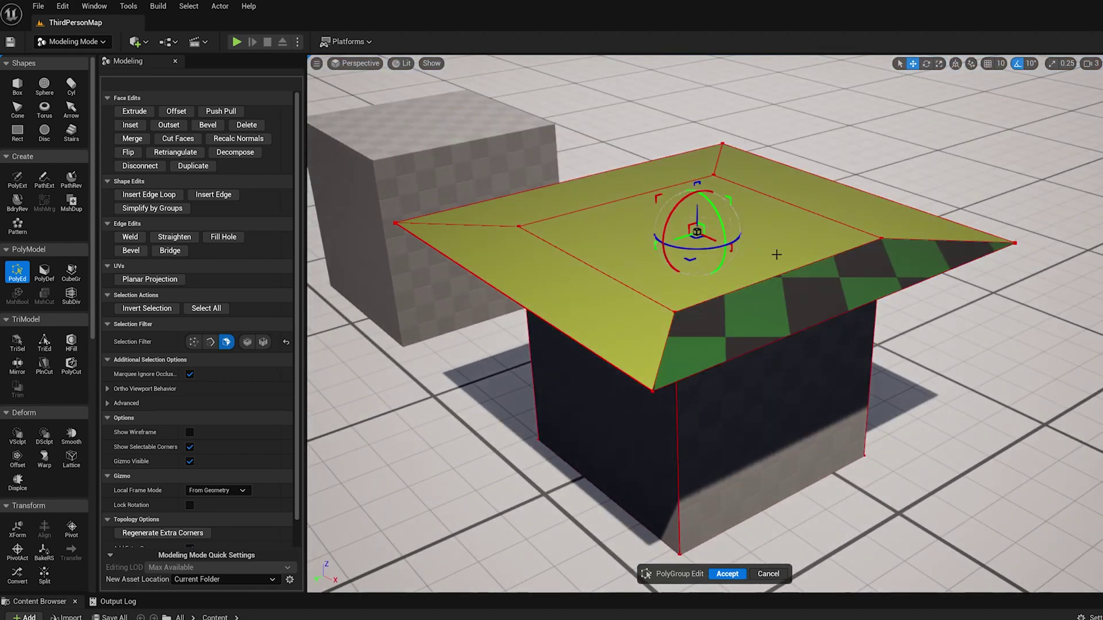
{"action": "key", "text": "ctrl+z"}
{"action": "key", "text": "ctrl+z"}
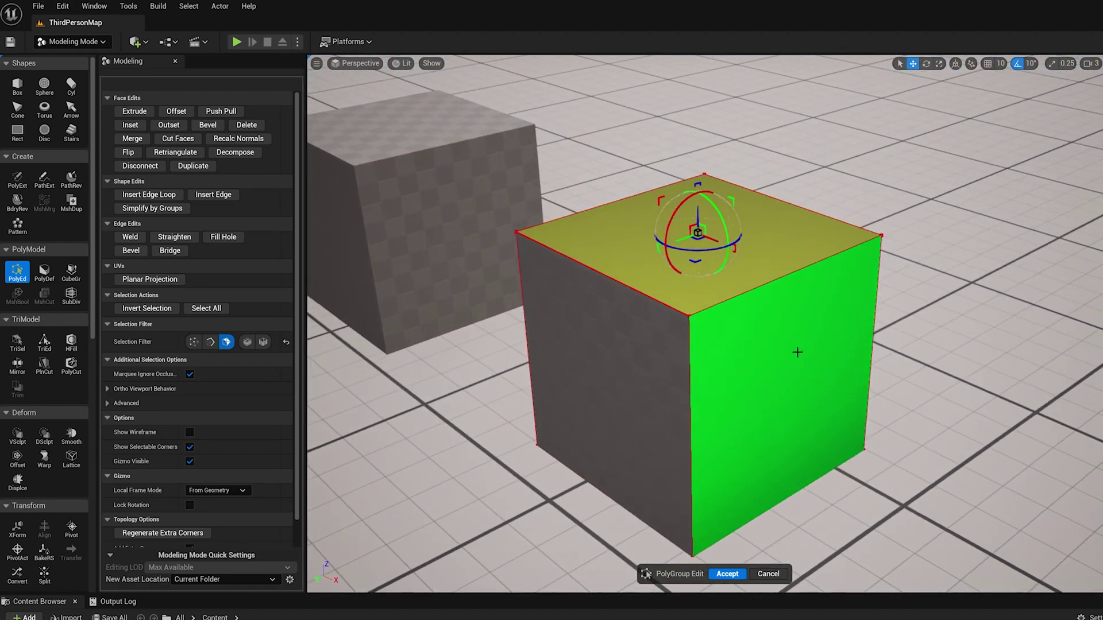
- Select the cube's top face together with the adjoining front-right side face and inset both as one region
{"action": "left_click", "coordinate": [796, 352]}
{"action": "left_click", "coordinate": [645, 243], "text": "shift"}
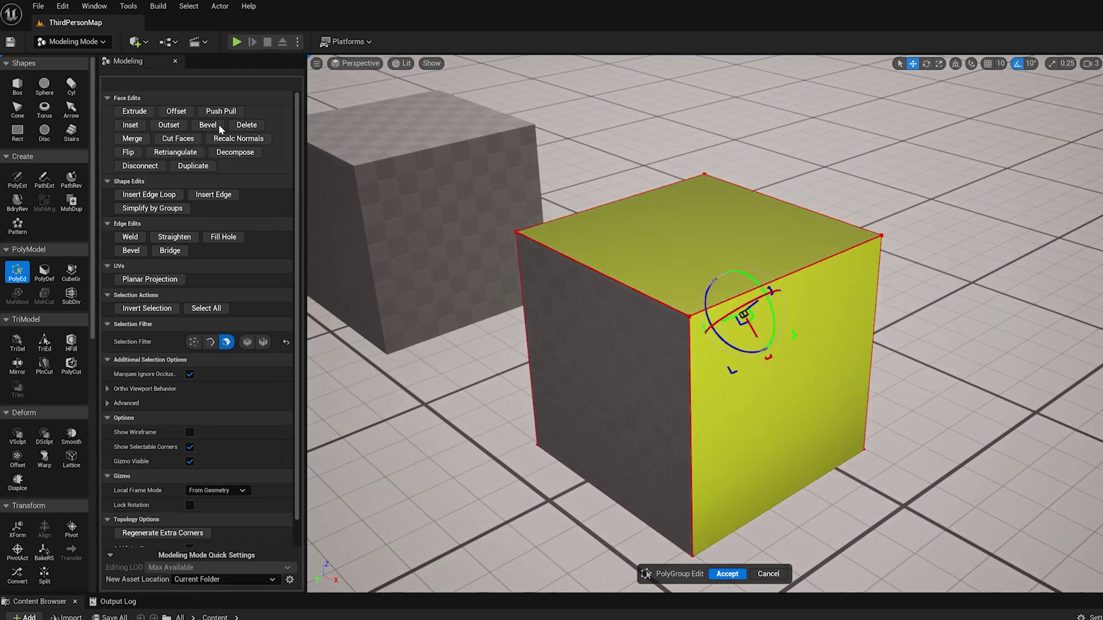
{"action": "left_click", "coordinate": [141, 115]}
{"action": "key", "text": "Escape"}
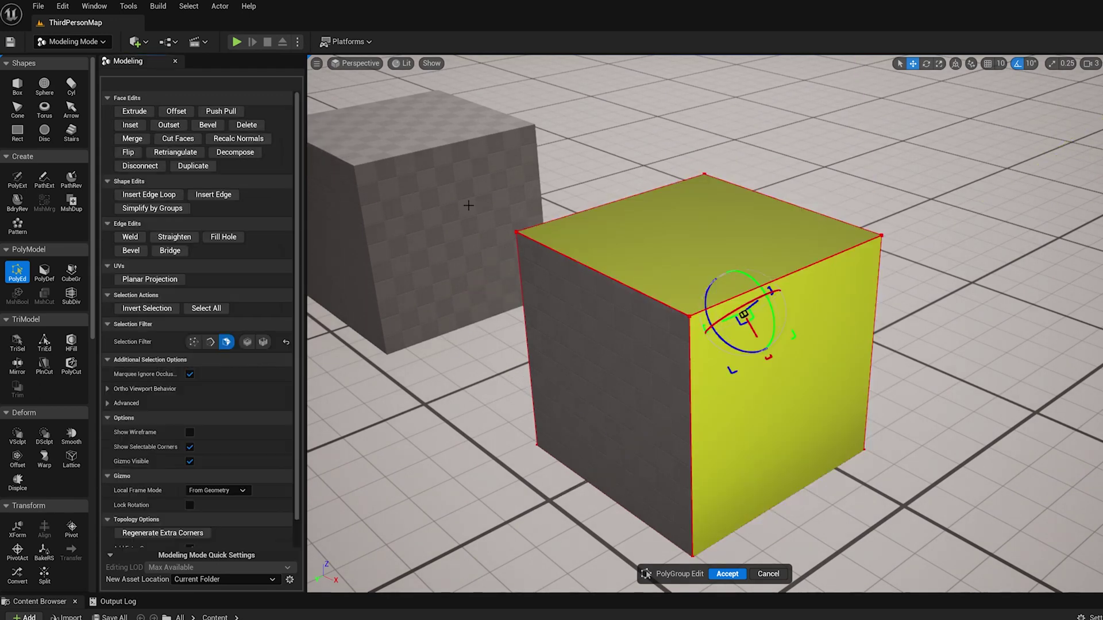
{"action": "left_click", "coordinate": [132, 125]}
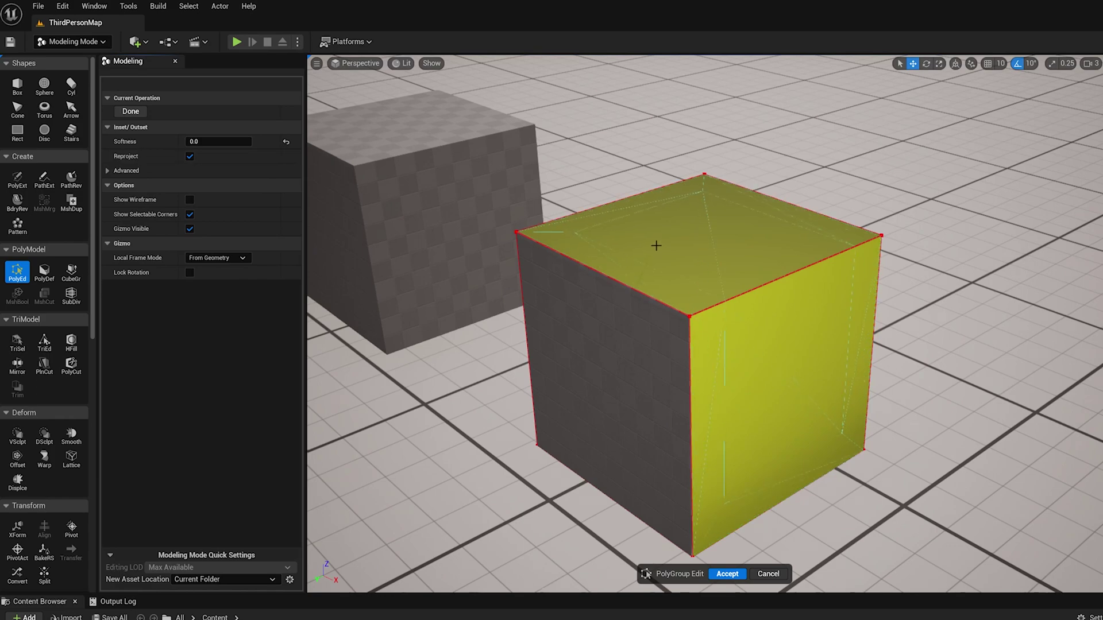
{"action": "left_click", "coordinate": [694, 243]}
{"action": "left_click_drag", "start_coordinate": [694, 243], "coordinate": [580, 247], "text": "alt"}
{"action": "left_click_drag", "start_coordinate": [786, 343], "coordinate": [821, 399], "text": "alt"}
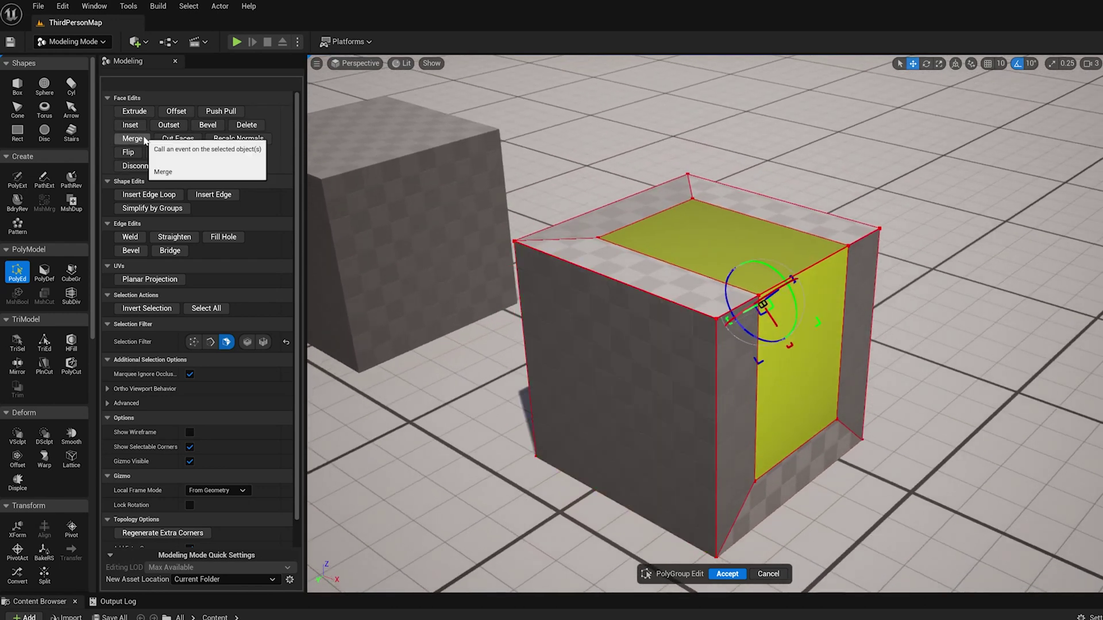
- Inset the selected top and side region a second time and cancel the PolyGroup edit of this cube
{"action": "left_click", "coordinate": [131, 125]}
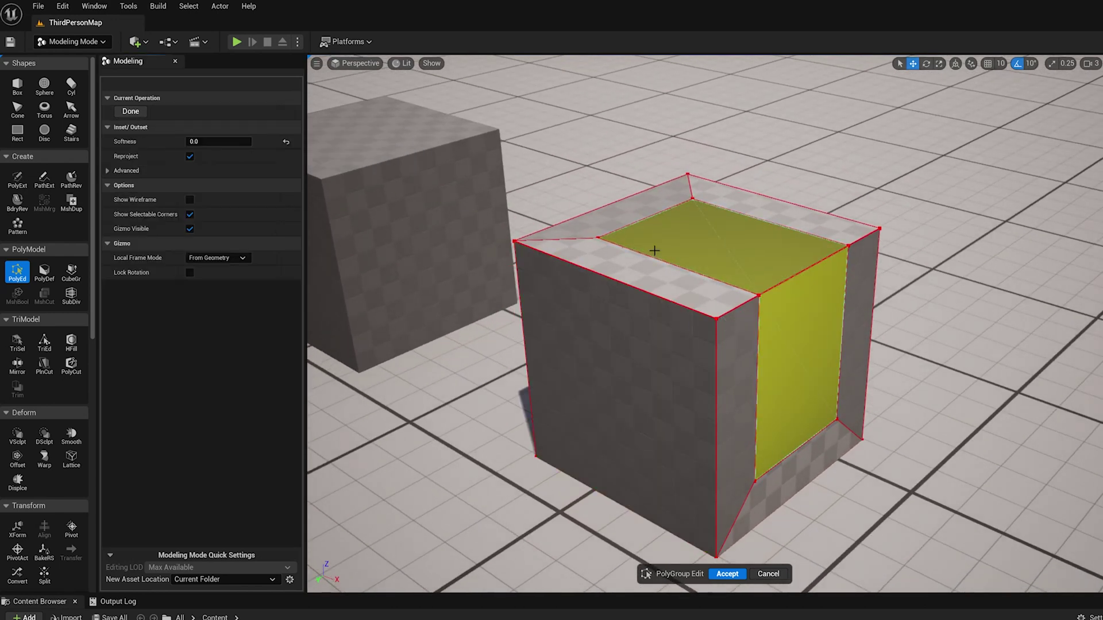
{"action": "left_click", "coordinate": [683, 242]}
{"action": "left_click_drag", "start_coordinate": [780, 294], "coordinate": [725, 399], "text": "alt"}
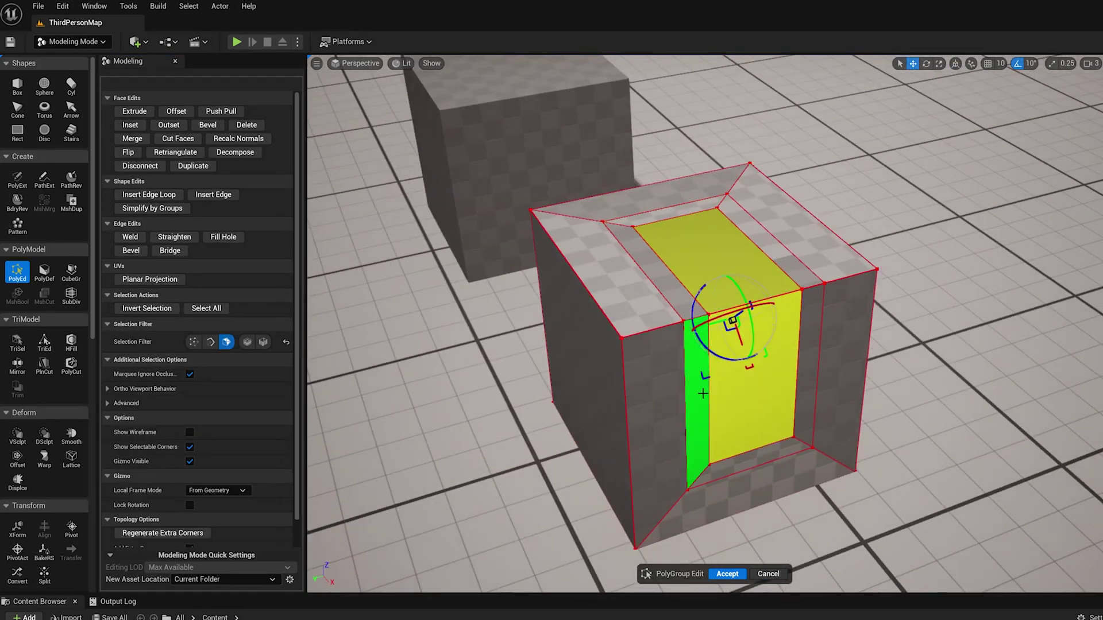
{"action": "middle_click_drag", "start_coordinate": [643, 198], "coordinate": [712, 232]}
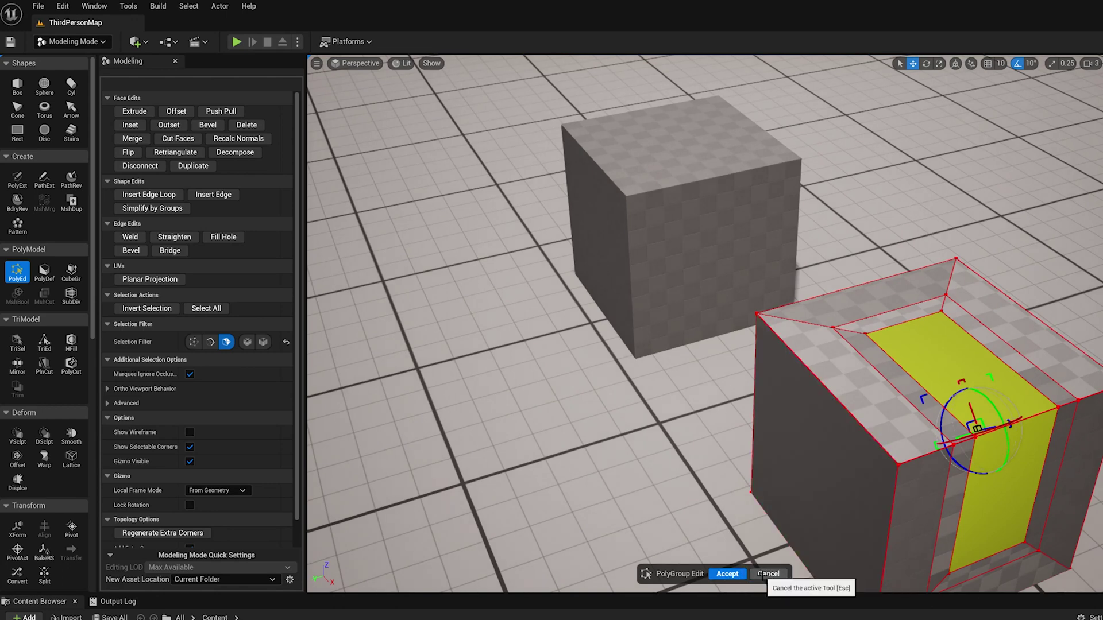
{"action": "left_click", "coordinate": [764, 574]}
- Select the other cube and start PolyGroup Edit on it, with its top facing the view
{"action": "left_click", "coordinate": [672, 241]}
{"action": "left_click", "coordinate": [17, 272]}
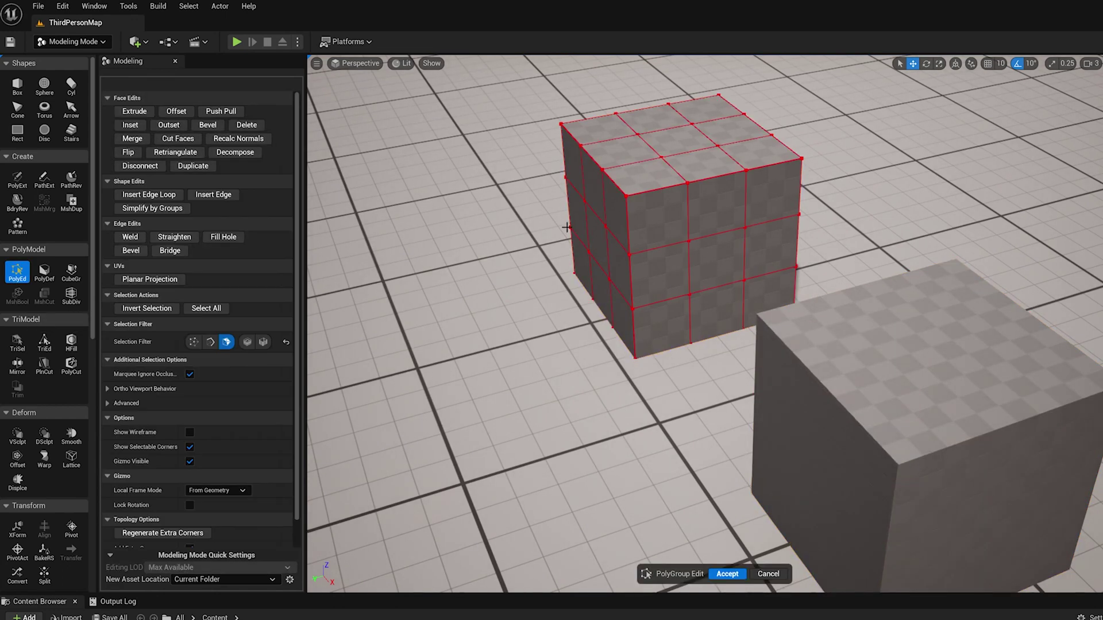
{"action": "right_click_drag", "start_coordinate": [617, 213], "coordinate": [760, 245]}
- Select the eight outer faces on top of the subdivided cube, excluding the center one, and inset them as a ring
{"action": "left_click", "coordinate": [625, 247]}
{"action": "left_click", "coordinate": [704, 231], "text": "shift"}
{"action": "left_click", "coordinate": [764, 225], "text": "shift"}
{"action": "left_click", "coordinate": [785, 266], "text": "shift"}
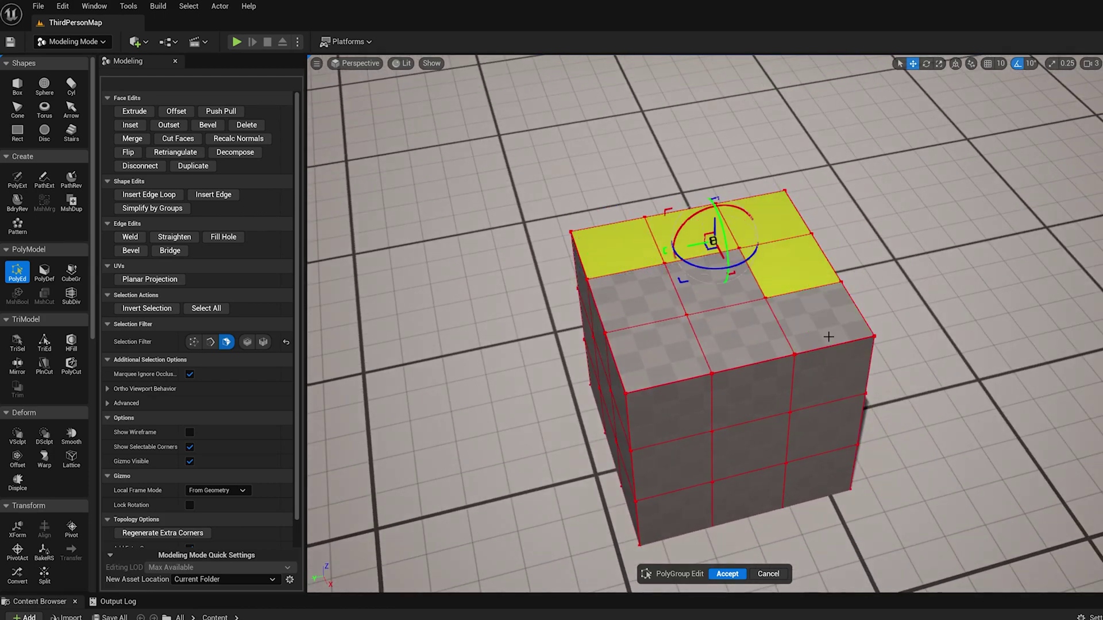
{"action": "left_click", "coordinate": [739, 335], "text": "shift"}
{"action": "left_click", "coordinate": [655, 342], "text": "shift"}
{"action": "left_click", "coordinate": [635, 295], "text": "shift"}
{"action": "left_click", "coordinate": [818, 317], "text": "shift"}
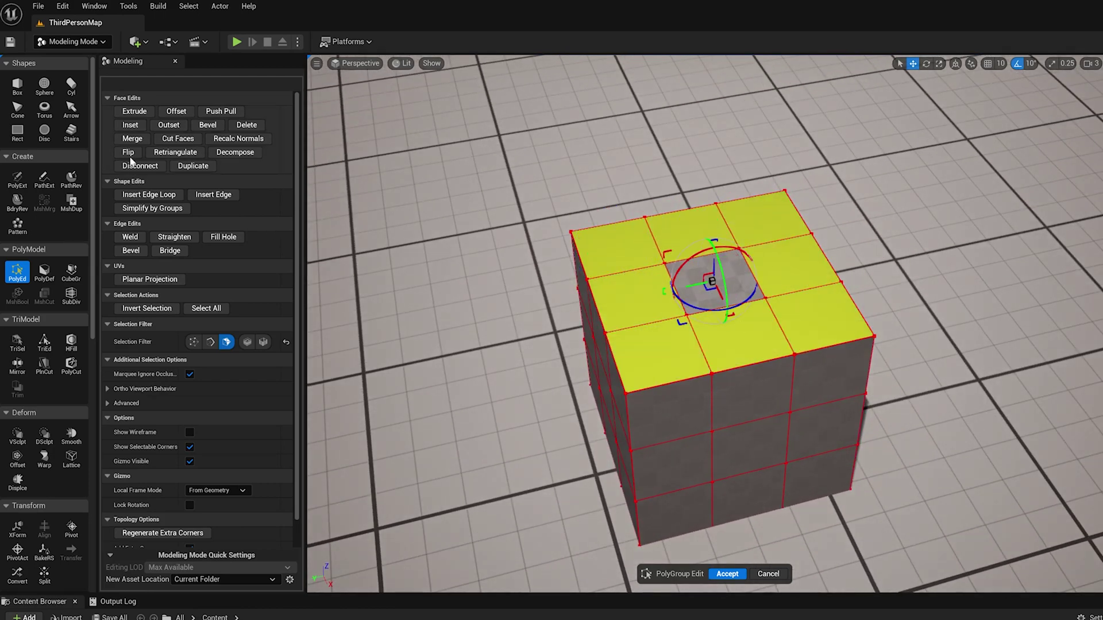
{"action": "left_click", "coordinate": [130, 125]}
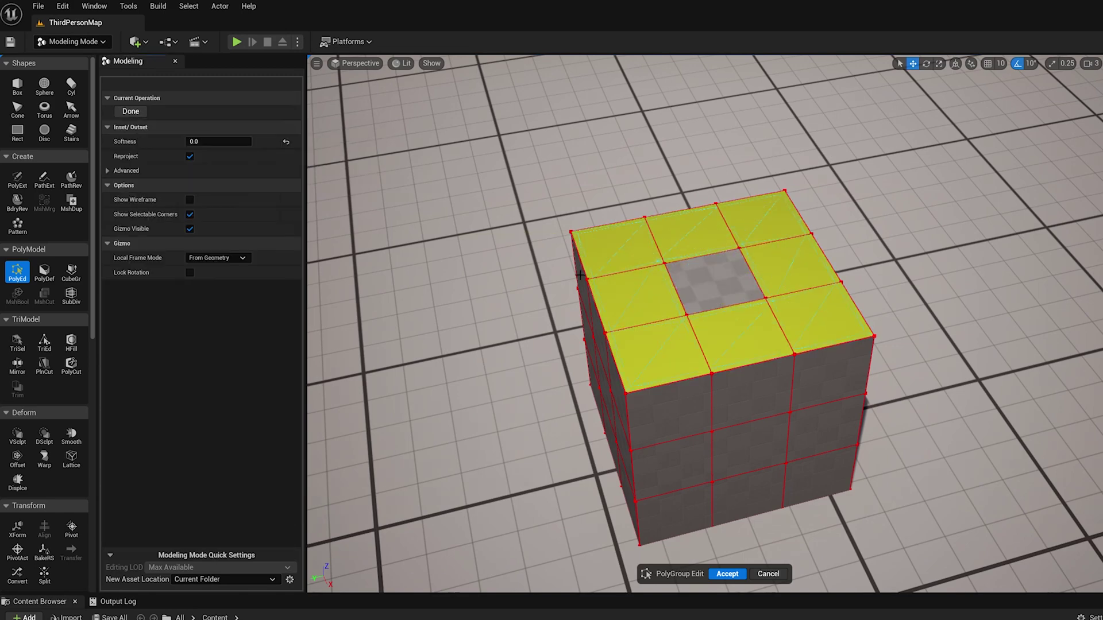
{"action": "left_click", "coordinate": [609, 278]}
- Extrude the inset ring of top faces upward to form a raised rim around the center opening
{"action": "right_click_drag", "start_coordinate": [737, 401], "coordinate": [861, 356]}
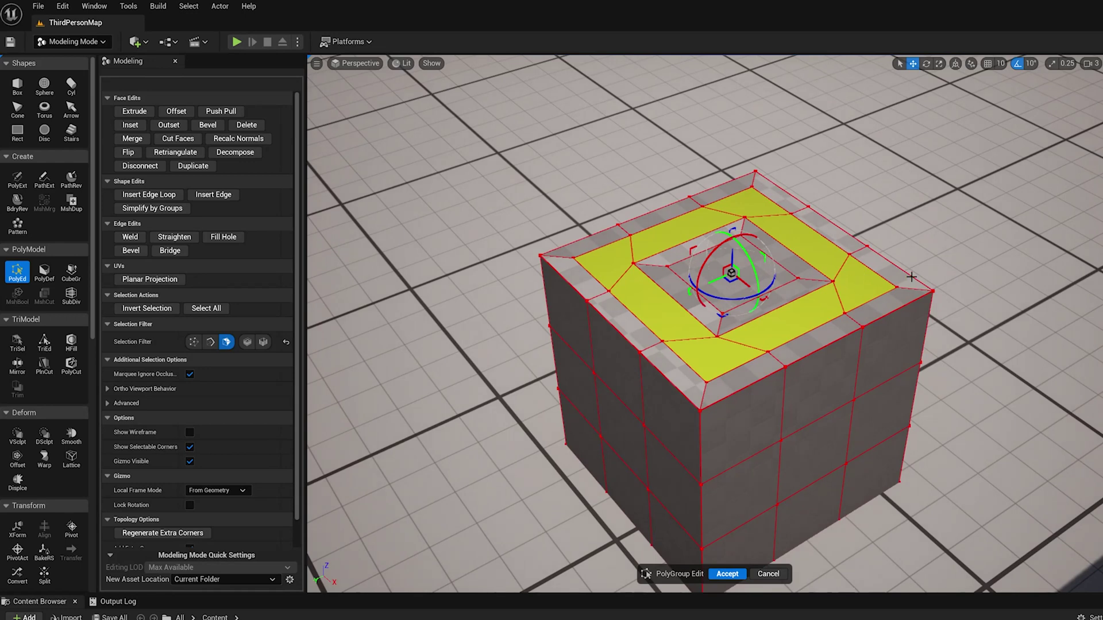
{"action": "left_click", "coordinate": [123, 116]}
{"action": "left_click", "coordinate": [609, 258]}
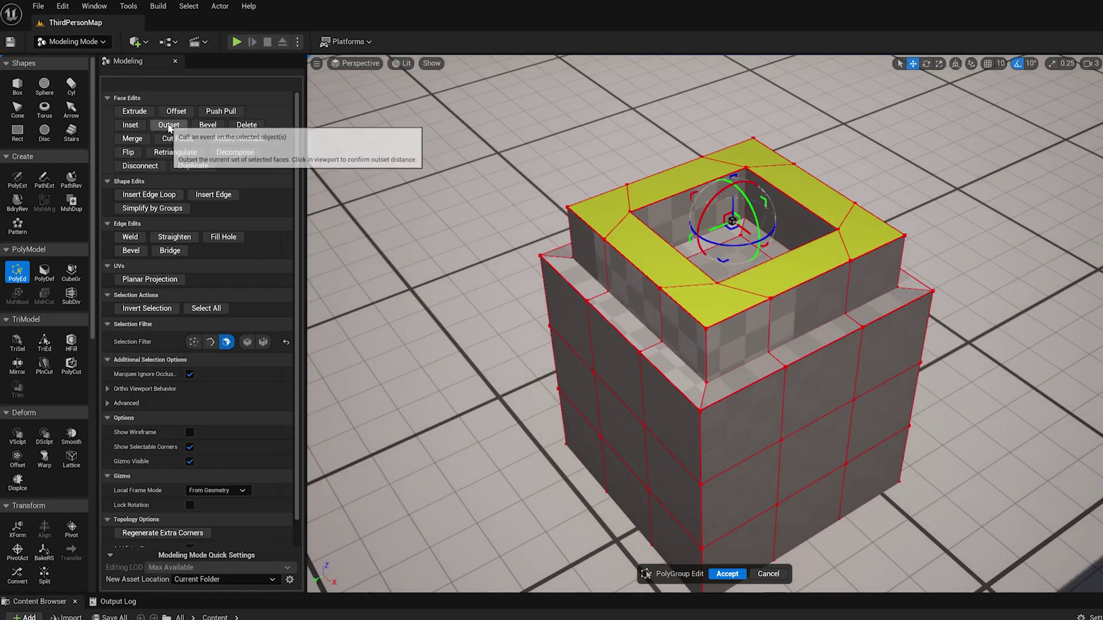
- Outset the raised ring's top faces beyond the rim and extrude them upward into a thick overhanging slab
{"action": "left_click", "coordinate": [169, 125]}
{"action": "left_click", "coordinate": [519, 206]}
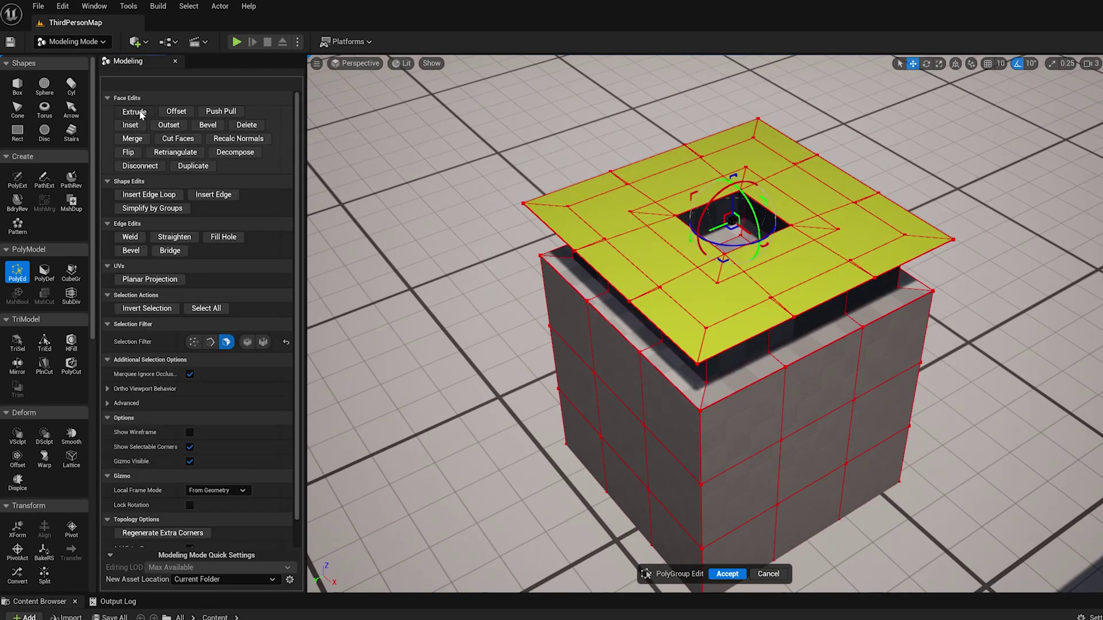
{"action": "left_click", "coordinate": [143, 114]}
{"action": "left_click", "coordinate": [580, 174]}
- Select the four corner faces on top of the overhanging slab and inset each of them
{"action": "right_click_drag", "start_coordinate": [911, 340], "coordinate": [654, 271]}
{"action": "right_click_drag", "start_coordinate": [525, 260], "coordinate": [558, 266]}
{"action": "left_click", "coordinate": [629, 271]}
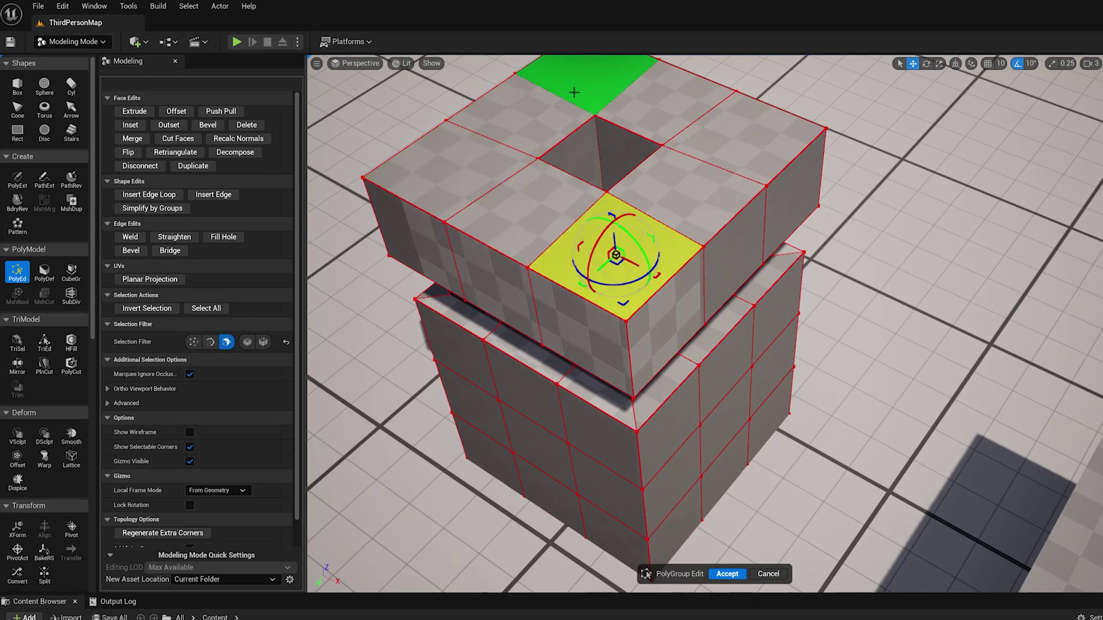
{"action": "left_click", "coordinate": [446, 168], "text": "shift"}
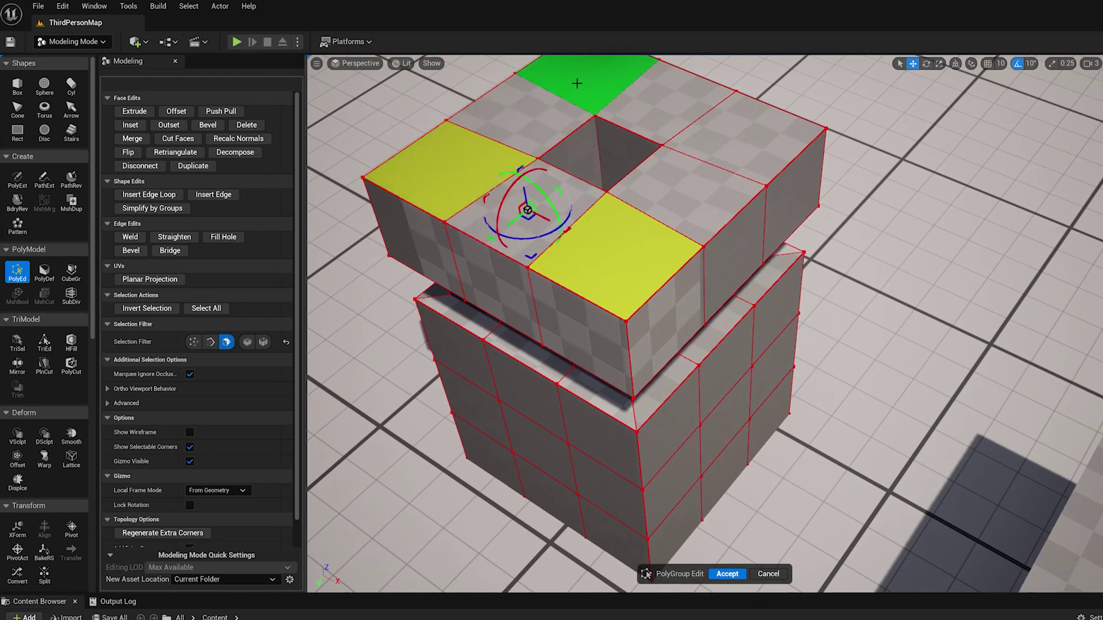
{"action": "left_click", "coordinate": [580, 85], "text": "shift"}
{"action": "left_click", "coordinate": [722, 150], "text": "shift"}
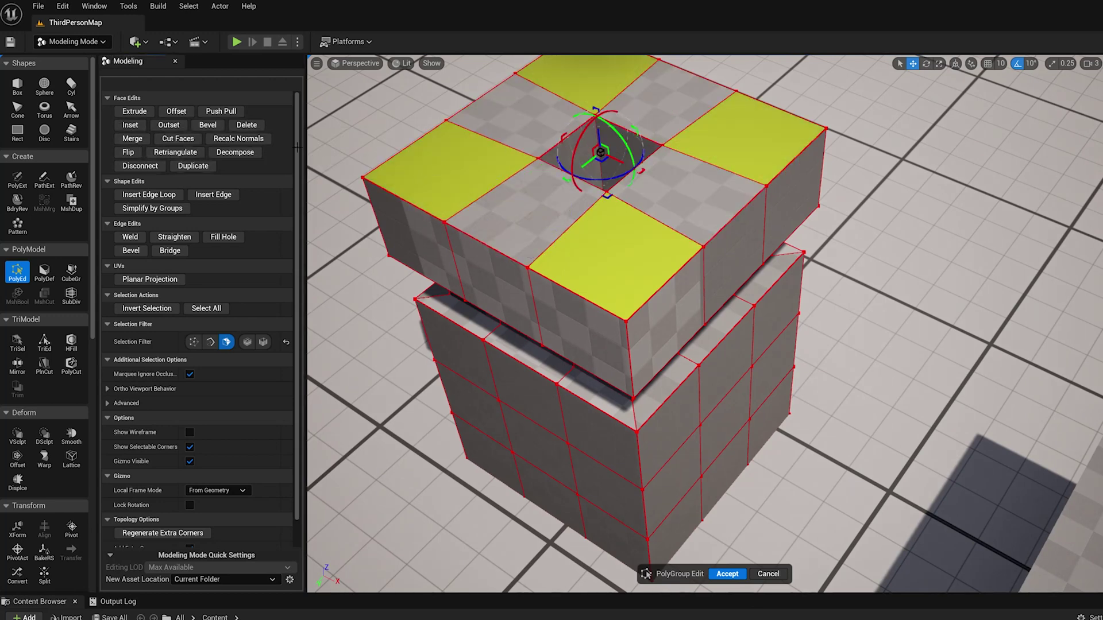
{"action": "left_click", "coordinate": [131, 125]}
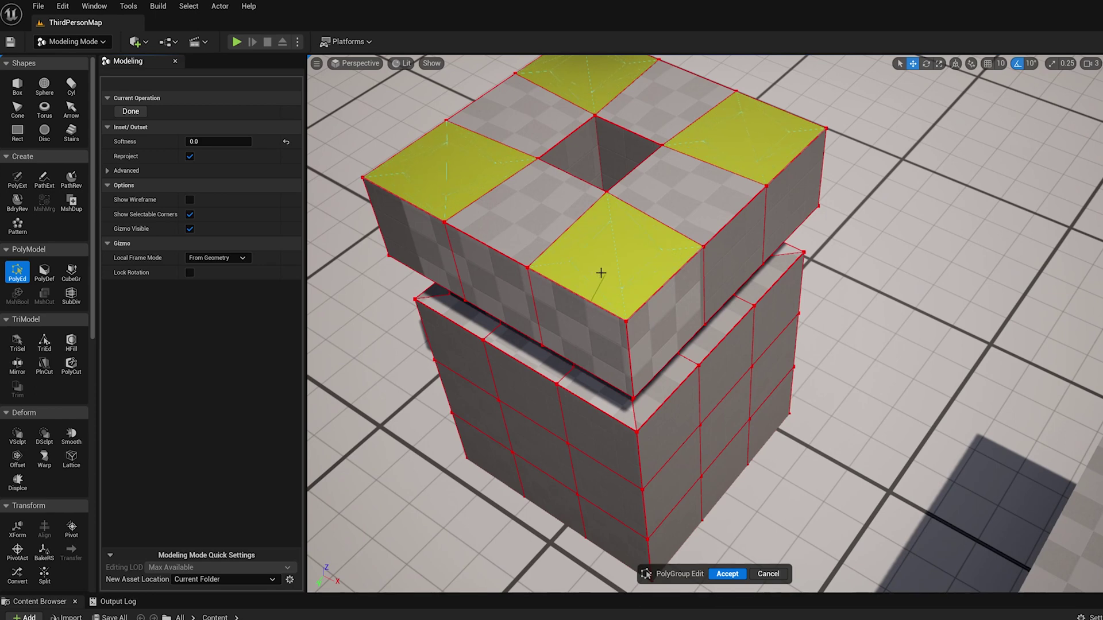
{"action": "left_click", "coordinate": [584, 239]}
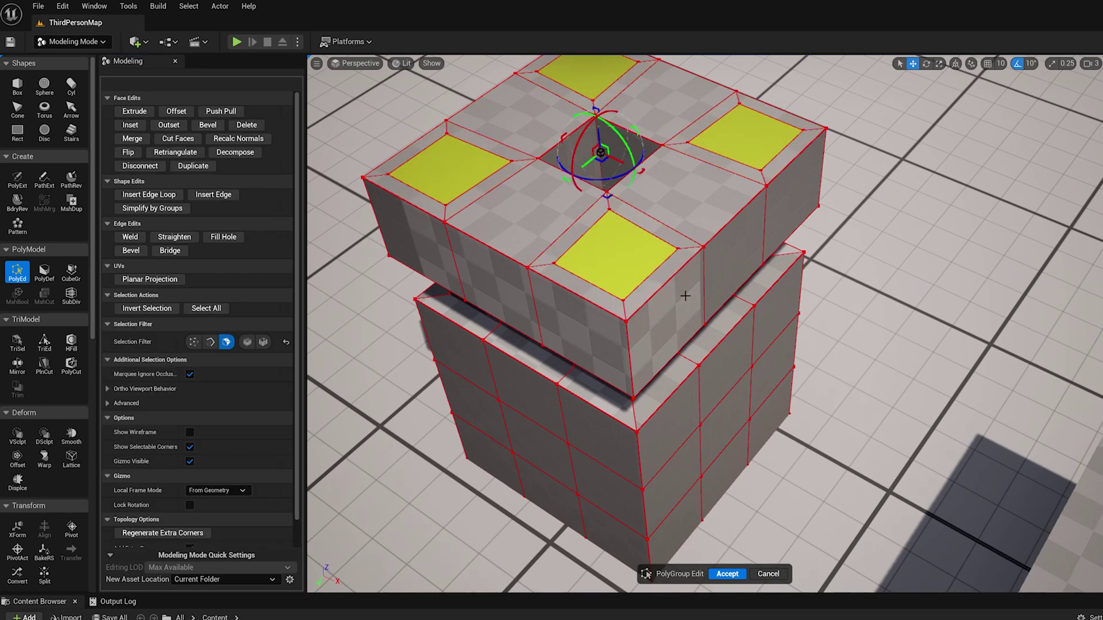
- Move the four inset corner faces upward into tapered posts and accept the PolyGroup edits
{"action": "right_click_drag", "start_coordinate": [747, 330], "coordinate": [748, 298]}
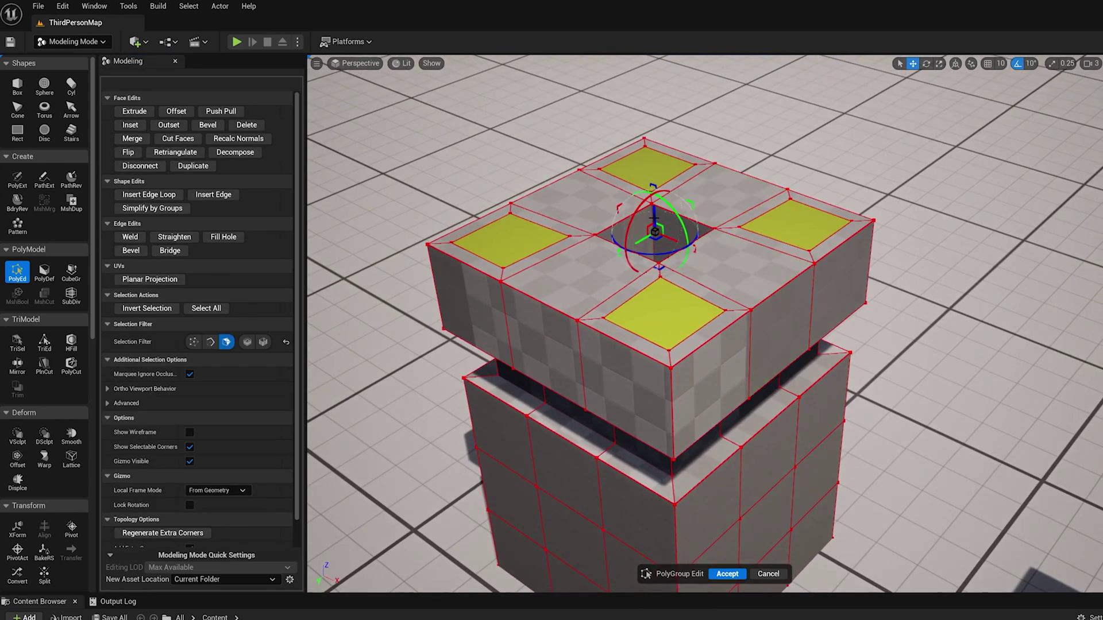
{"action": "left_click_drag", "start_coordinate": [654, 218], "coordinate": [655, 179]}
{"action": "right_click_drag", "start_coordinate": [803, 330], "coordinate": [836, 282]}
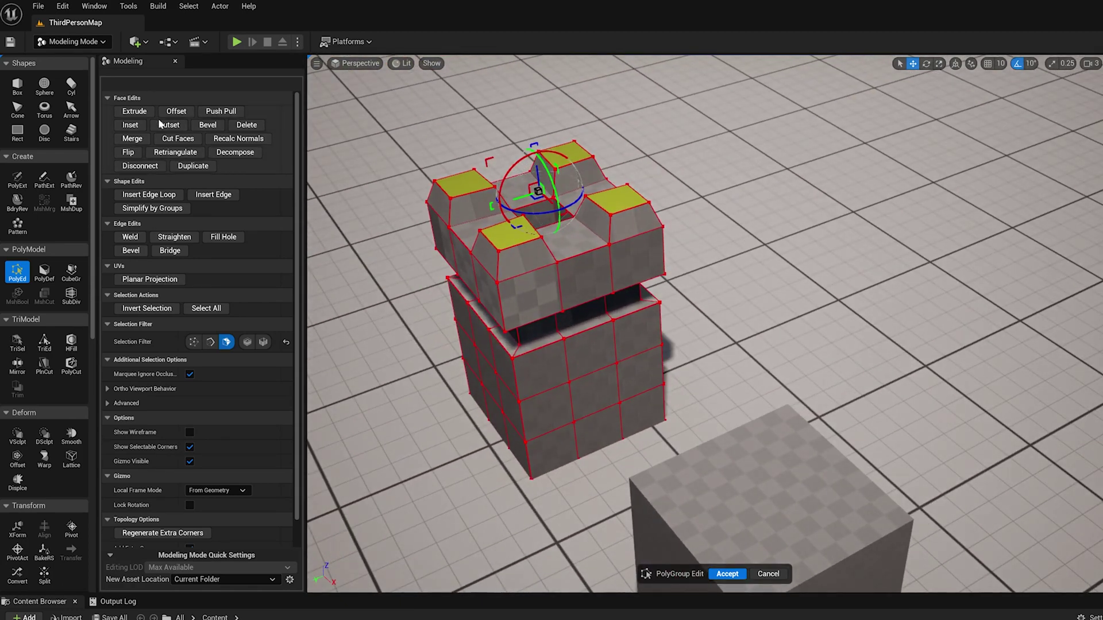
{"action": "left_click", "coordinate": [805, 338]}
{"action": "left_click_drag", "start_coordinate": [812, 302], "coordinate": [738, 429], "text": "alt"}
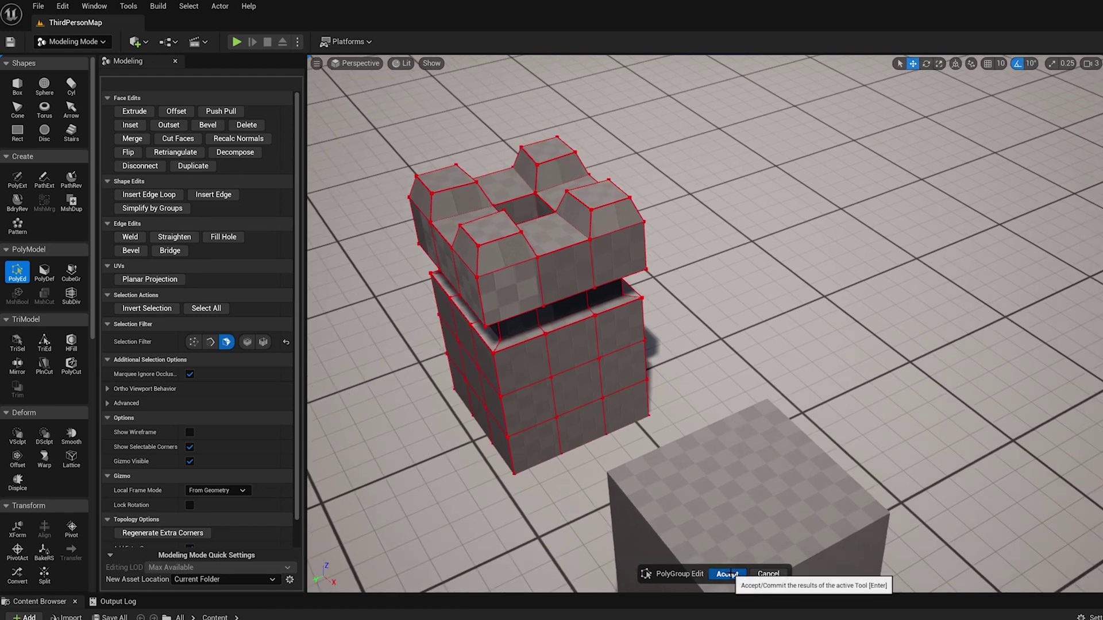
{"action": "left_click", "coordinate": [727, 574]}
- Create a sphere with radius 50 on the floor beside the two cubes
{"action": "left_click", "coordinate": [44, 86]}
{"action": "left_click", "coordinate": [851, 300]}
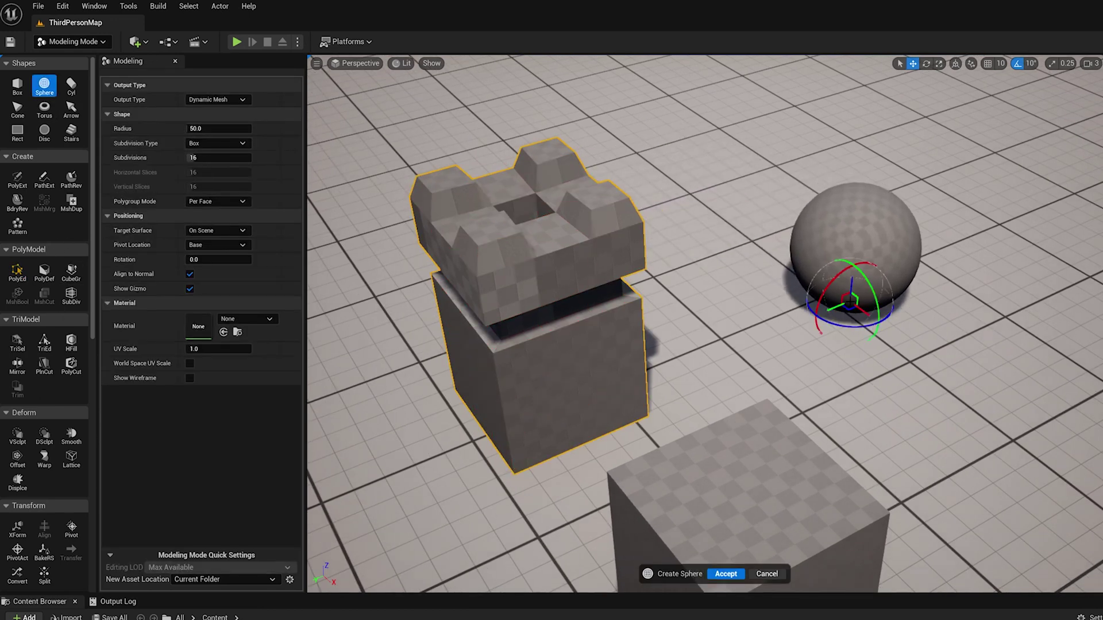
{"action": "left_click", "coordinate": [727, 574]}
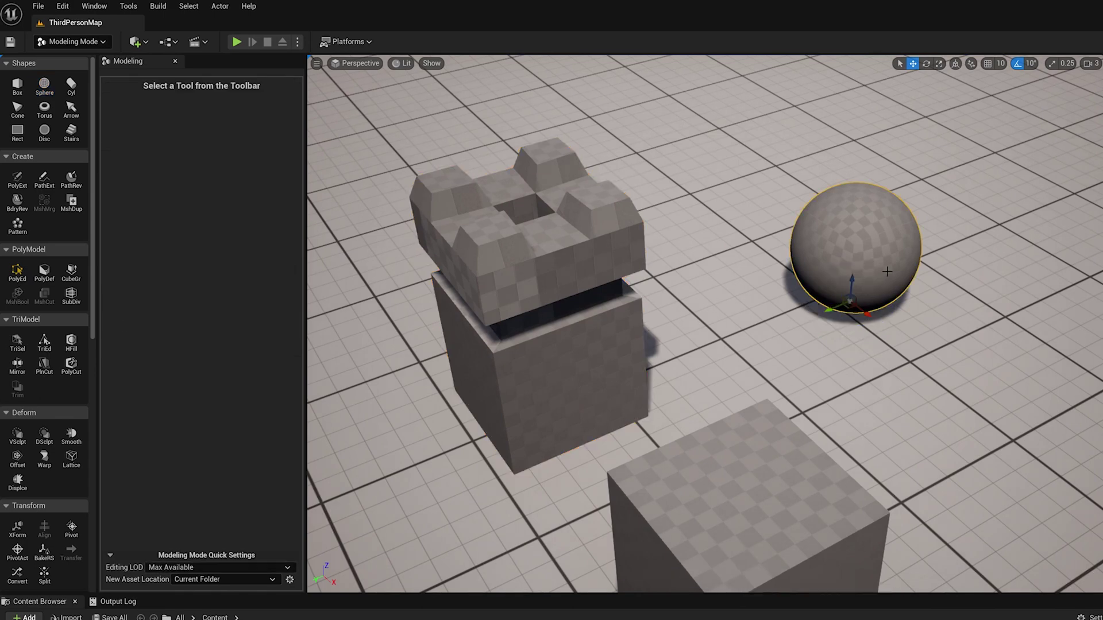
{"action": "key", "text": "f"}
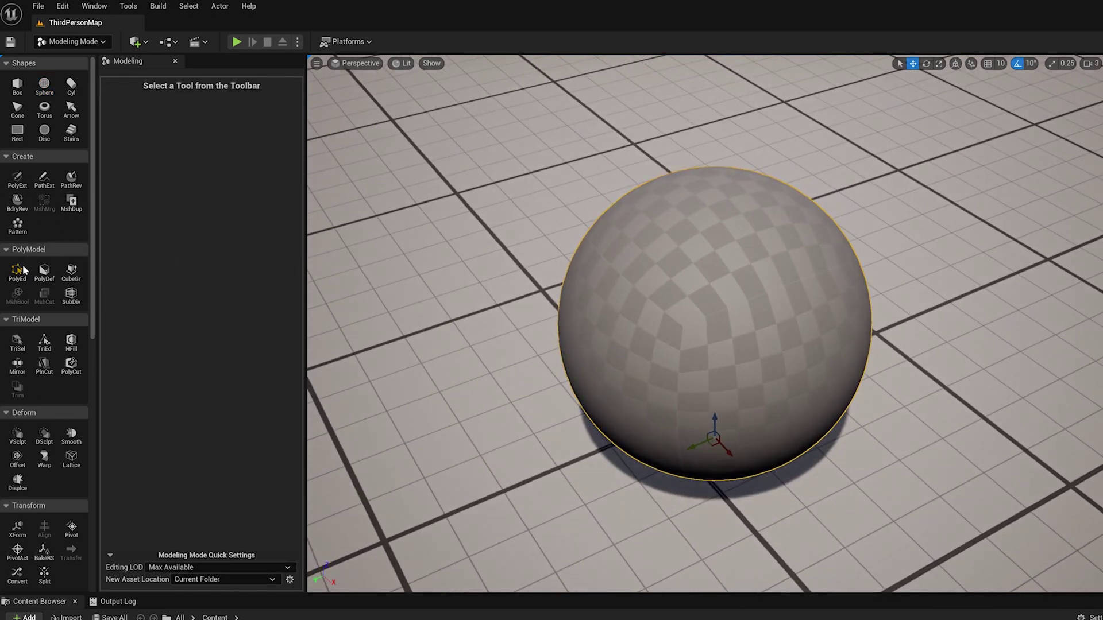
- Start PolyGroup Edit on the sphere and select its top face group
{"action": "left_click", "coordinate": [18, 272]}
{"action": "left_click", "coordinate": [732, 230]}
{"action": "left_click", "coordinate": [675, 357]}
{"action": "left_click", "coordinate": [781, 374]}
{"action": "left_click", "coordinate": [738, 250]}
{"action": "key", "text": "f"}
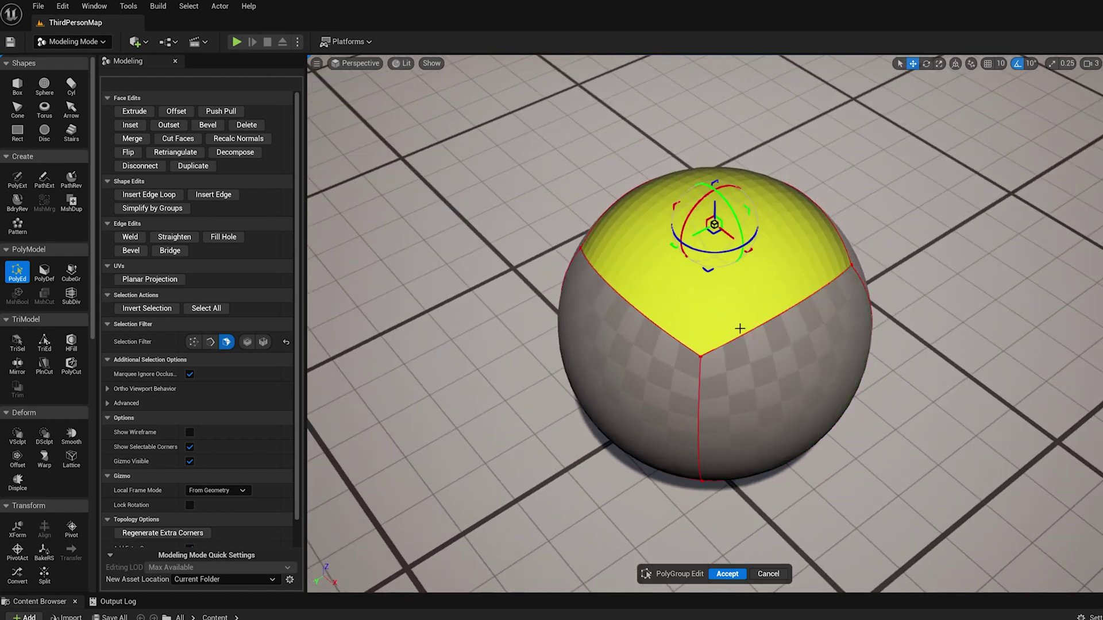
- Start insetting the sphere's top face, preview it with Softness 1.0, and reset Softness to 0.5
{"action": "left_click", "coordinate": [130, 125]}
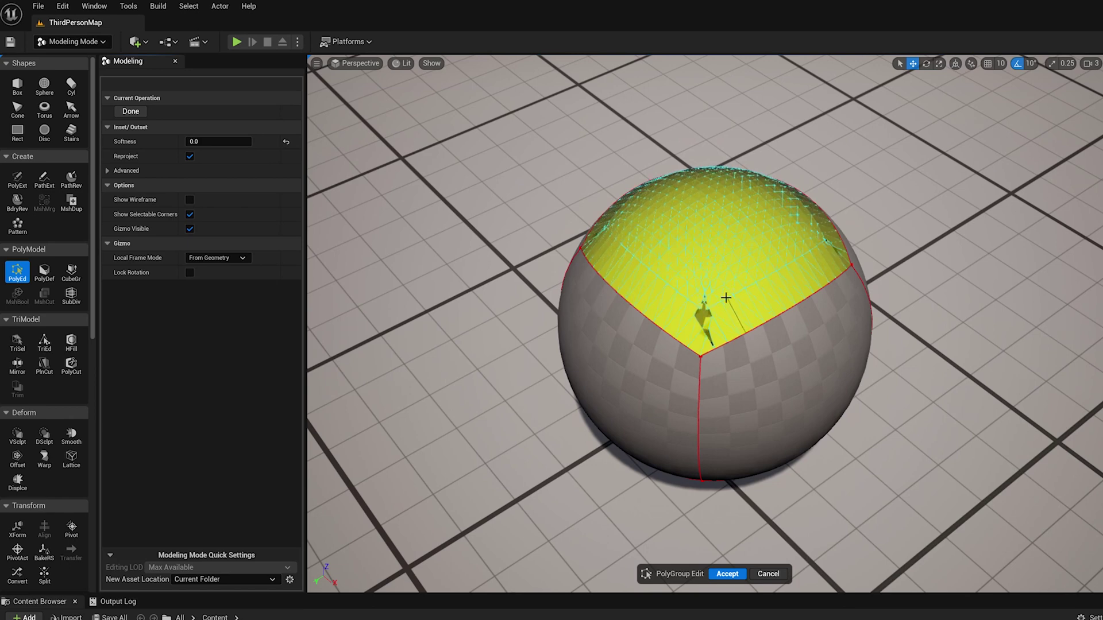
{"action": "left_click", "coordinate": [286, 141]}
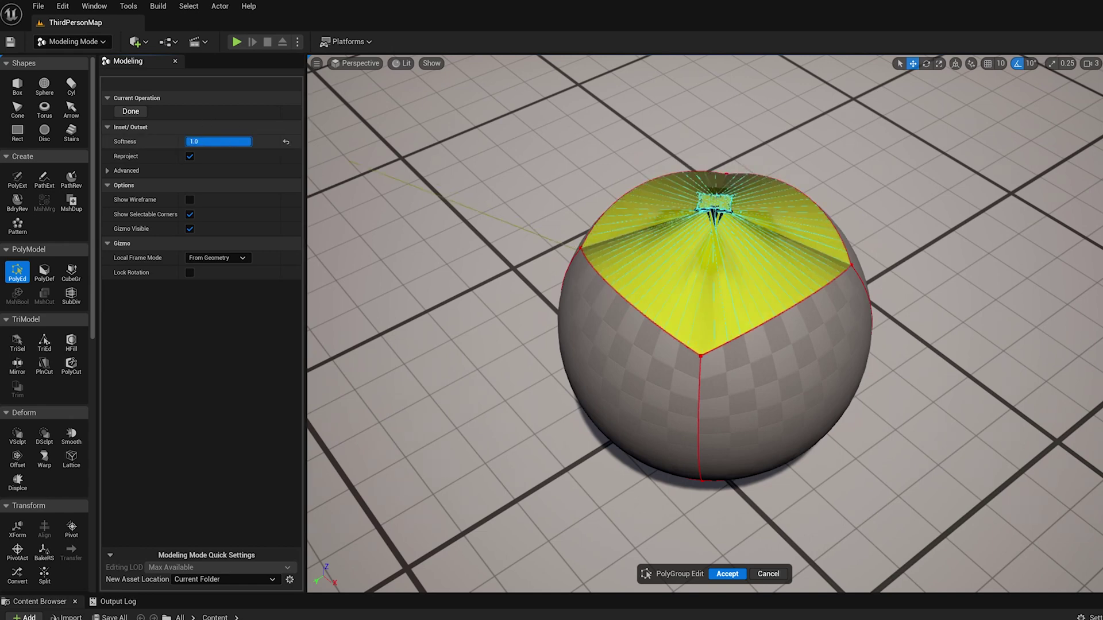
{"action": "key", "text": "Return"}
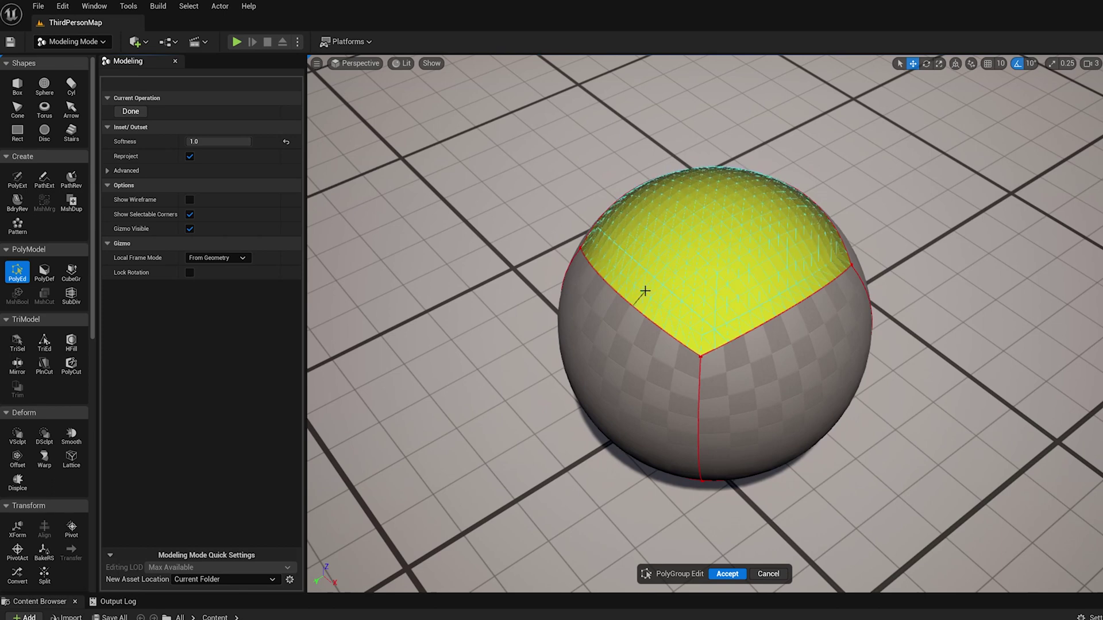
{"action": "left_click", "coordinate": [289, 141]}
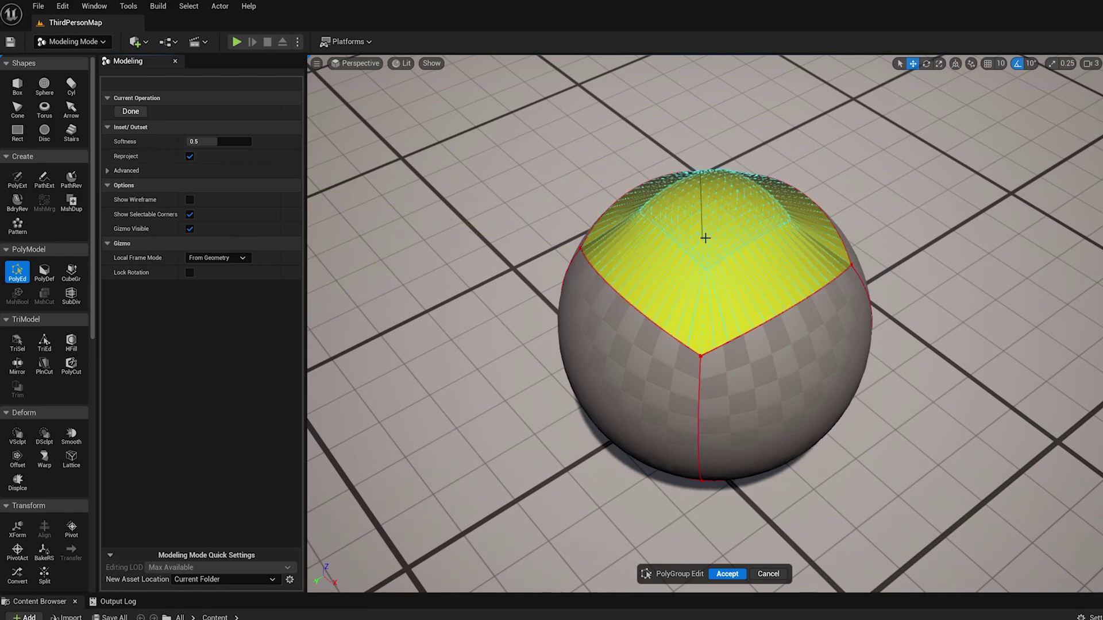
- Preview the inset from several angles with Reproject disabled, and enable Reproject again
{"action": "left_click_drag", "start_coordinate": [690, 260], "coordinate": [721, 218], "text": "alt"}
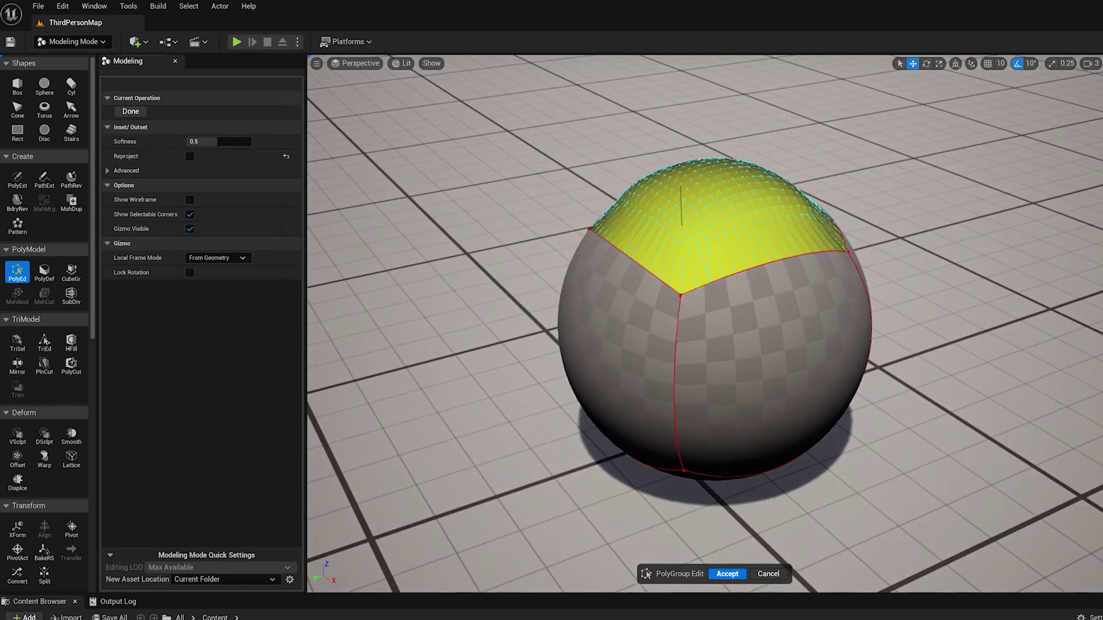
{"action": "left_click_drag", "start_coordinate": [685, 224], "coordinate": [798, 172], "text": "alt"}
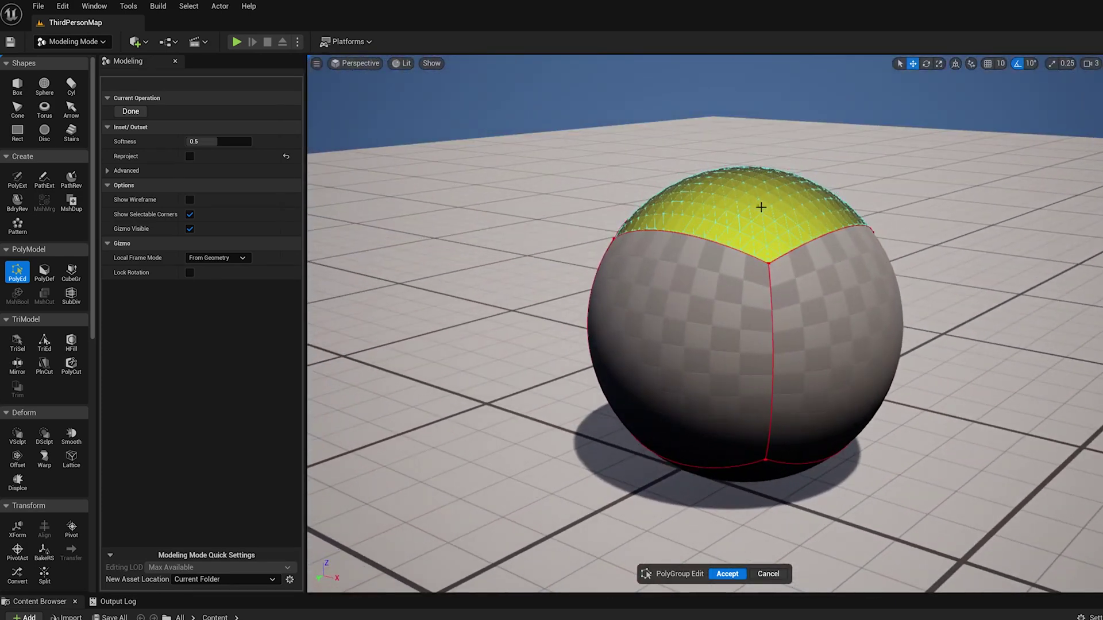
{"action": "left_click_drag", "start_coordinate": [817, 219], "coordinate": [765, 267], "text": "alt"}
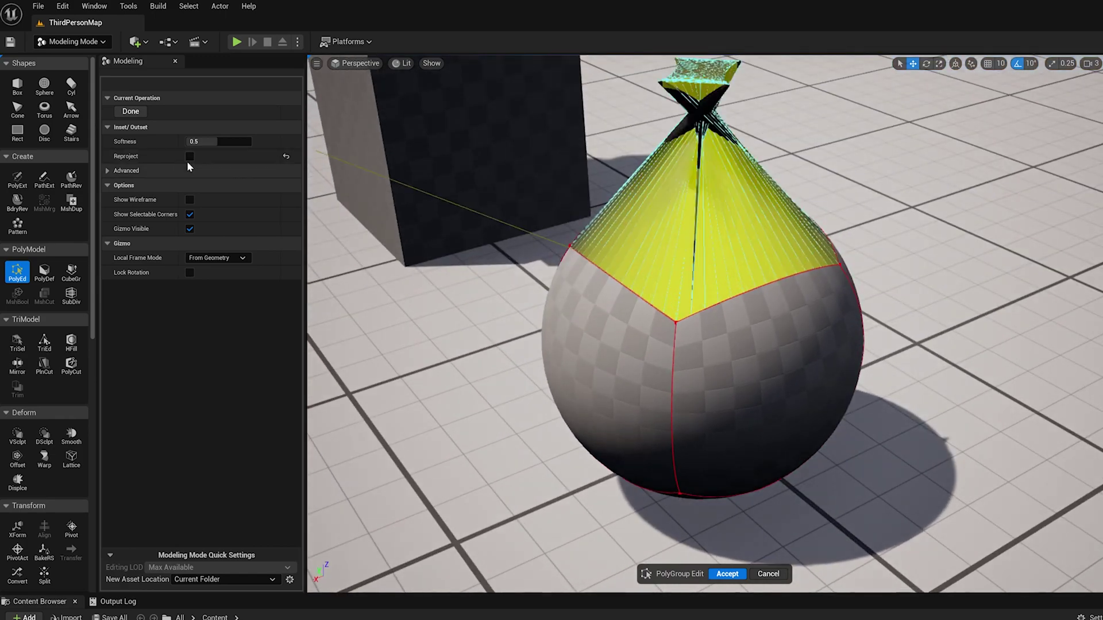
{"action": "left_click", "coordinate": [189, 156]}
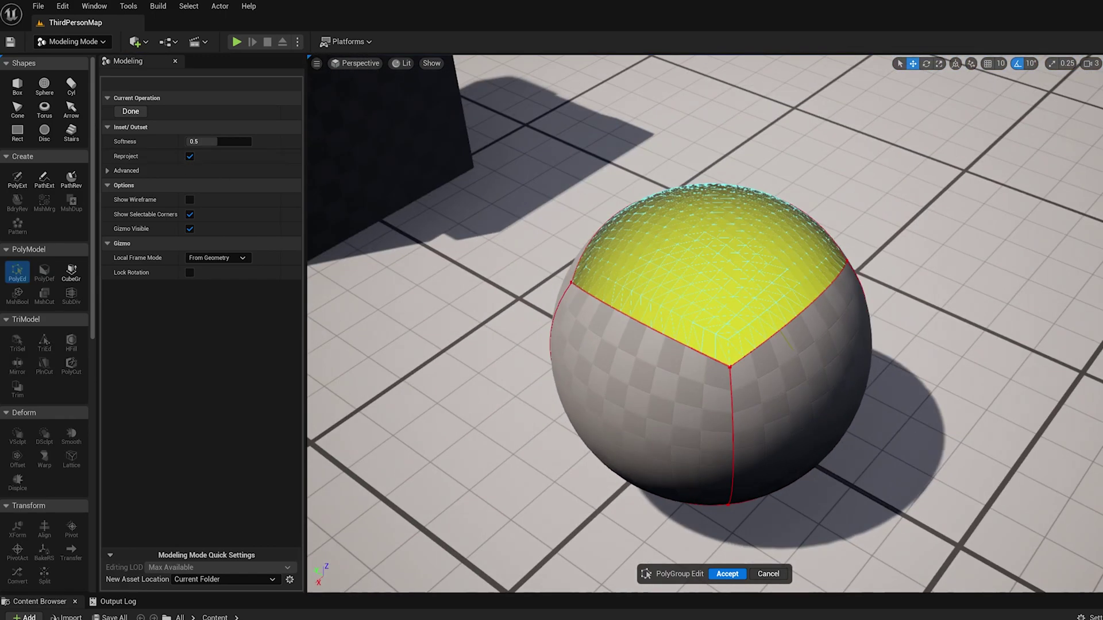
- Reveal the advanced inset options and preview the inset with Boundary Only enabled, switching it off again
{"action": "left_click", "coordinate": [108, 170]}
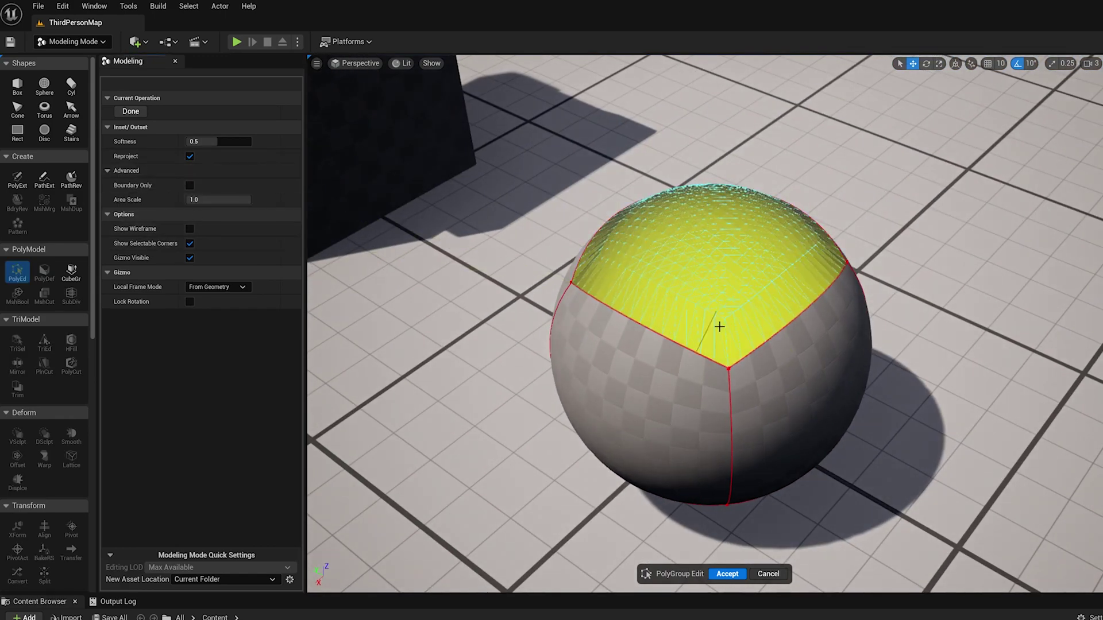
{"action": "right_click_drag", "start_coordinate": [735, 322], "coordinate": [753, 313]}
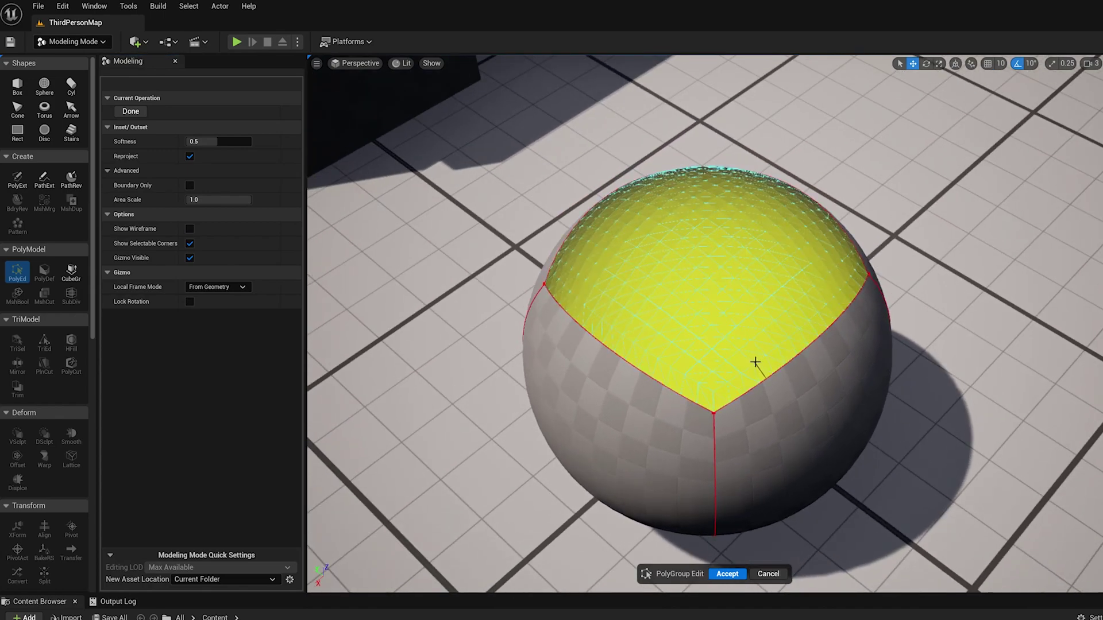
{"action": "left_click", "coordinate": [189, 185]}
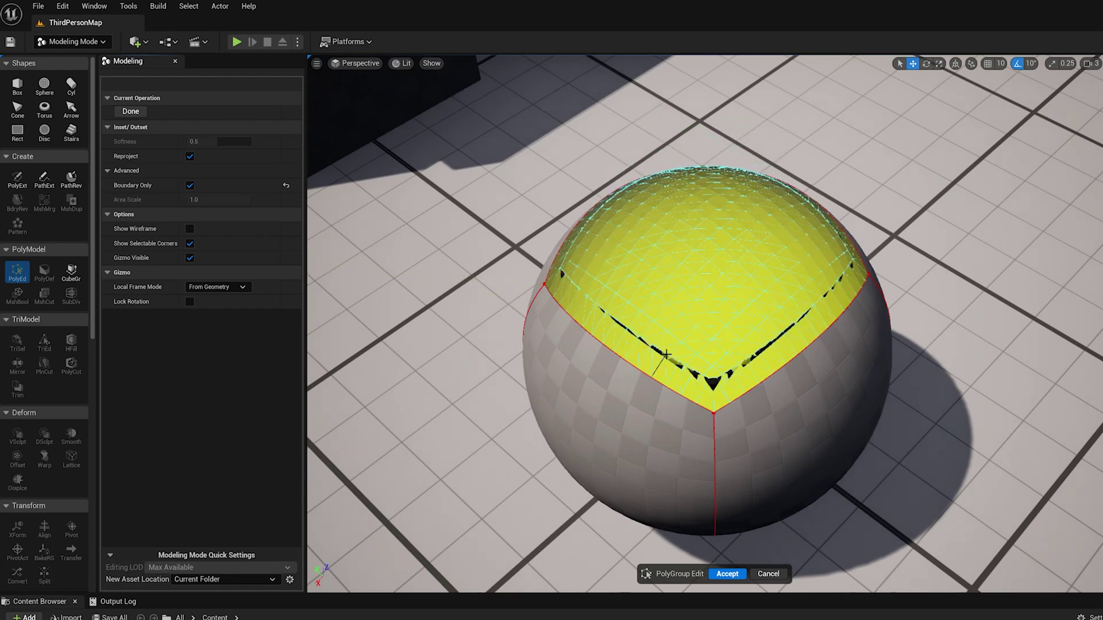
{"action": "left_click", "coordinate": [190, 185]}
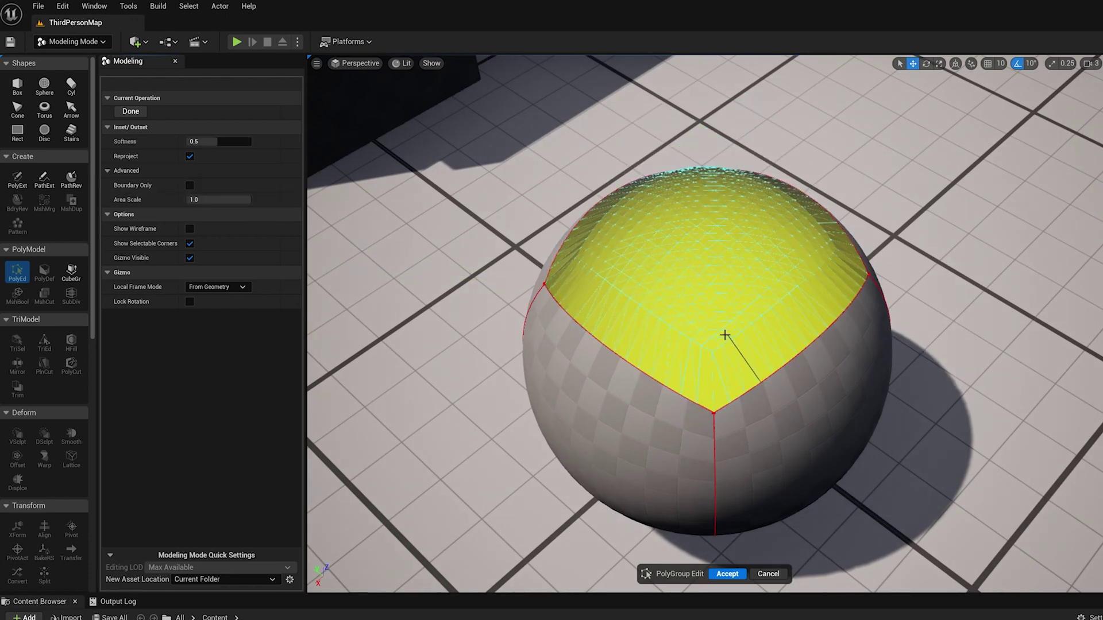
- Preview the inset with Area Scale lowered to about 0.16 and return it to 1.0
{"action": "left_click_drag", "start_coordinate": [238, 199], "coordinate": [197, 199]}
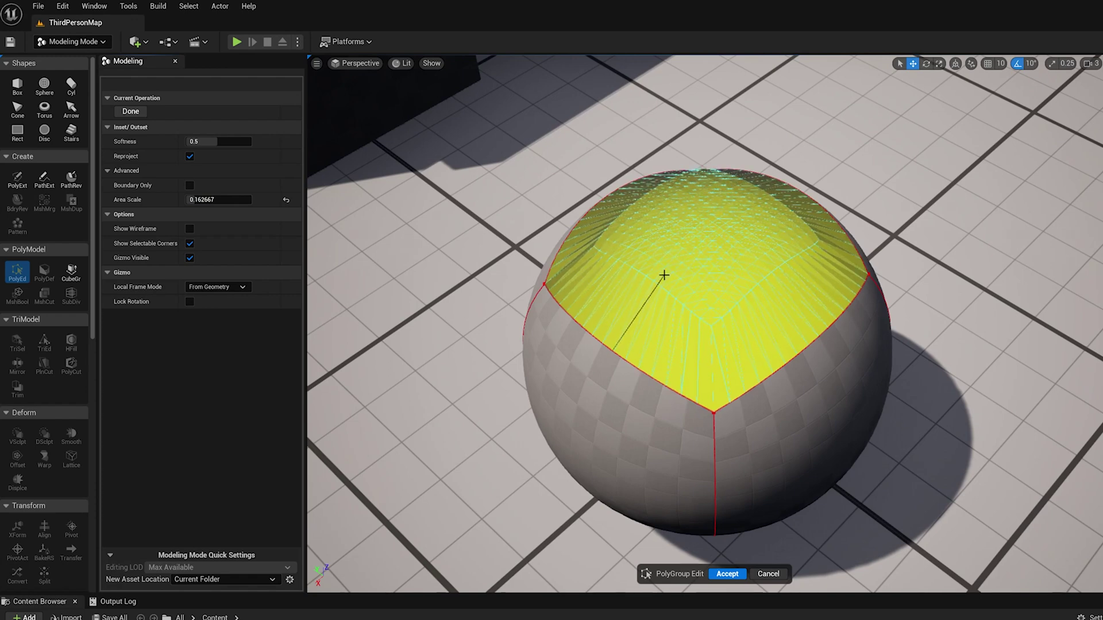
{"action": "type", "text": "1"}
{"action": "key", "text": "Return"}
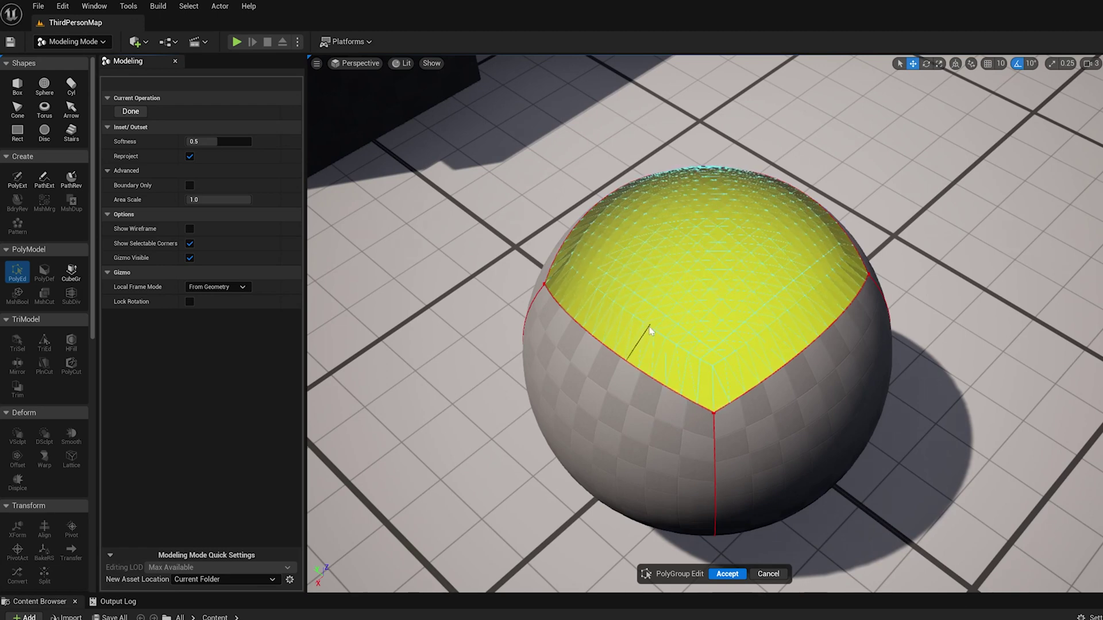
- Place a narrow inset on the sphere's top face and extrude the inset face upward into a raised cap
{"action": "left_click", "coordinate": [662, 355]}
{"action": "left_click_drag", "start_coordinate": [837, 468], "coordinate": [889, 345], "text": "alt"}
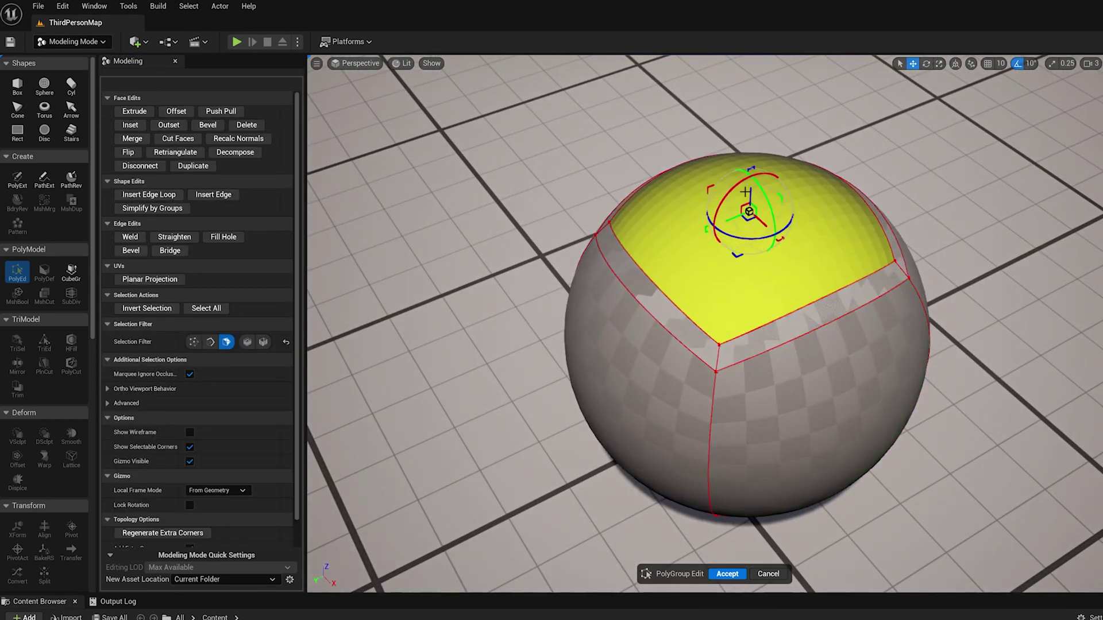
{"action": "left_click", "coordinate": [134, 111]}
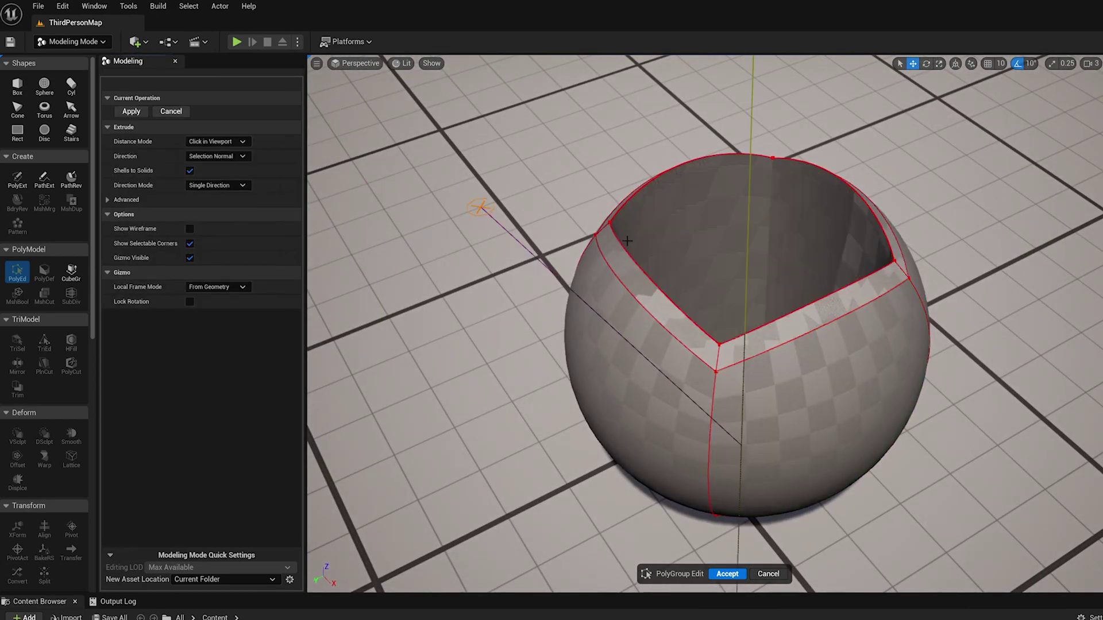
{"action": "left_click", "coordinate": [664, 217]}
{"action": "left_click_drag", "start_coordinate": [851, 396], "coordinate": [734, 280], "text": "alt"}
{"action": "left_click", "coordinate": [941, 237]}
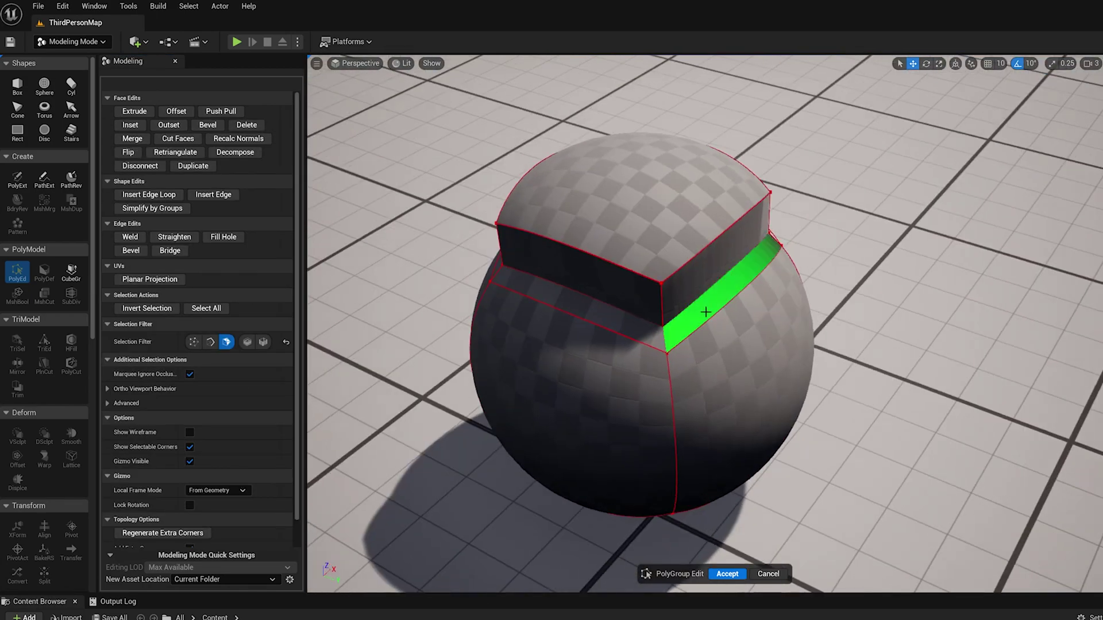
- Select the top face of the sphere's raised cap and outset it slightly beyond the cap's edges
{"action": "scroll", "coordinate": [927, 353], "scroll_direction": "down", "scroll_amount": 3}
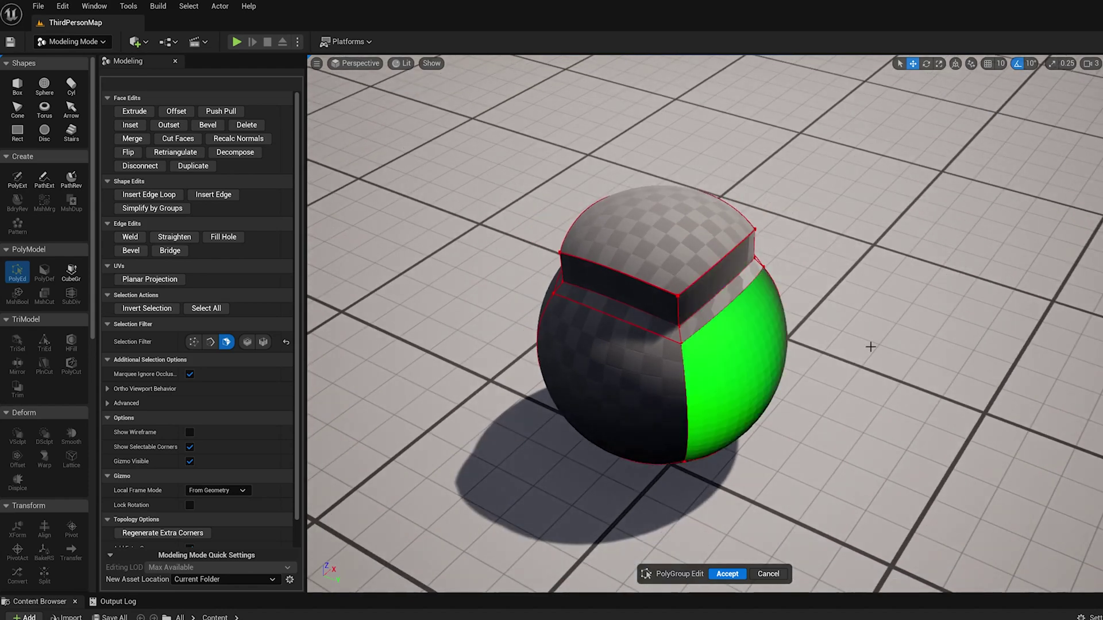
{"action": "scroll", "coordinate": [928, 354], "scroll_direction": "down", "scroll_amount": 4}
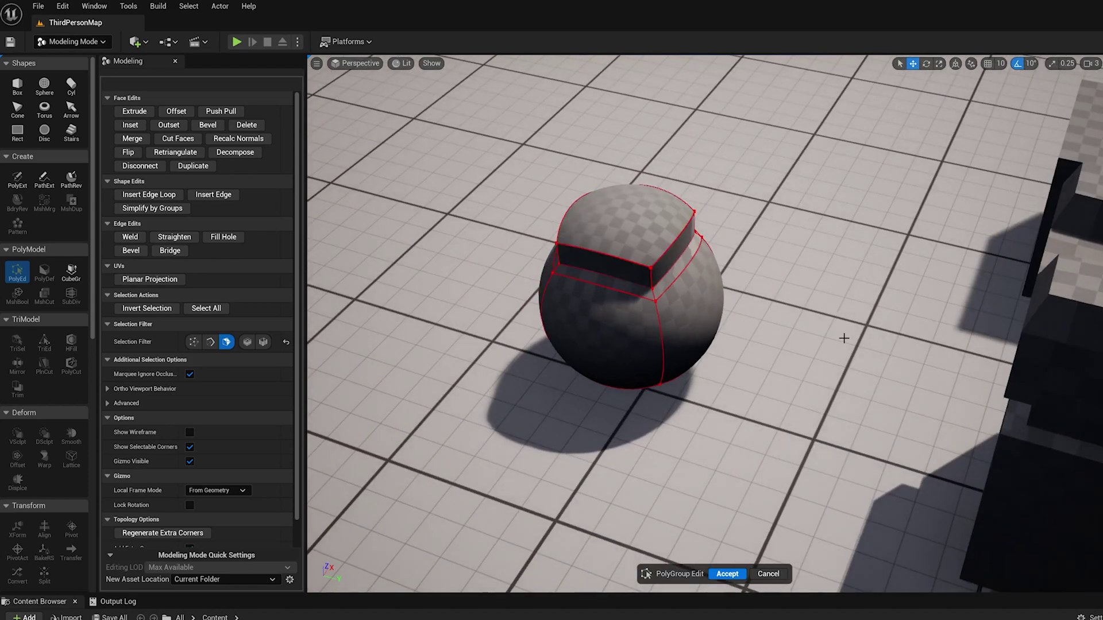
{"action": "left_click_drag", "start_coordinate": [608, 324], "coordinate": [666, 327], "text": "alt"}
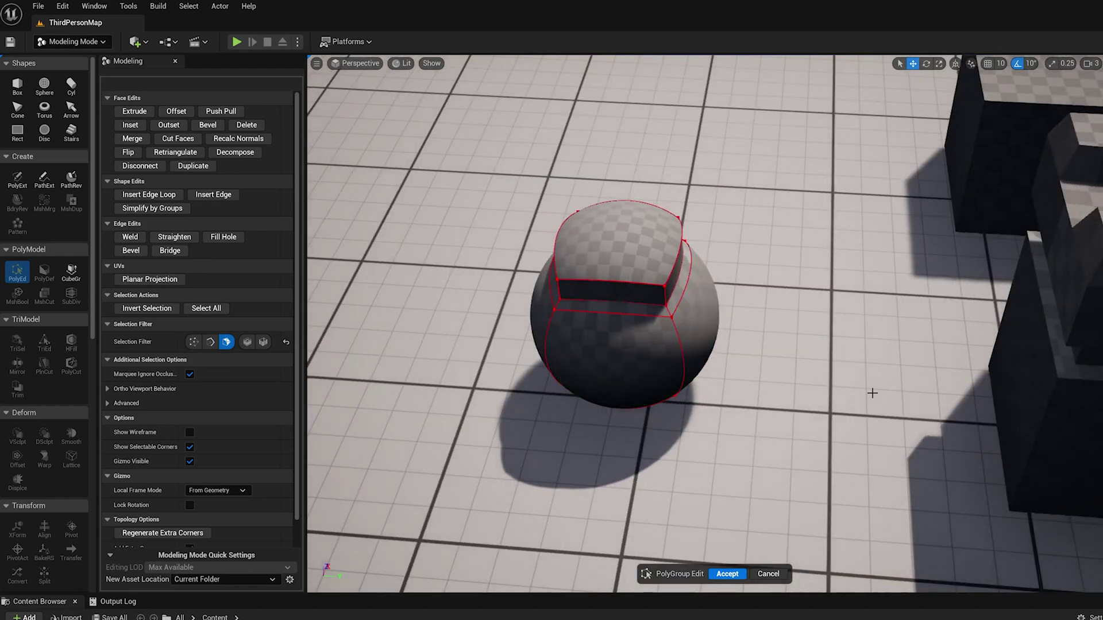
{"action": "scroll", "coordinate": [832, 409], "scroll_direction": "up", "scroll_amount": 2}
{"action": "left_click_drag", "start_coordinate": [833, 408], "coordinate": [875, 395], "text": "alt"}
{"action": "right_click_drag", "start_coordinate": [769, 357], "coordinate": [816, 355], "text": "alt"}
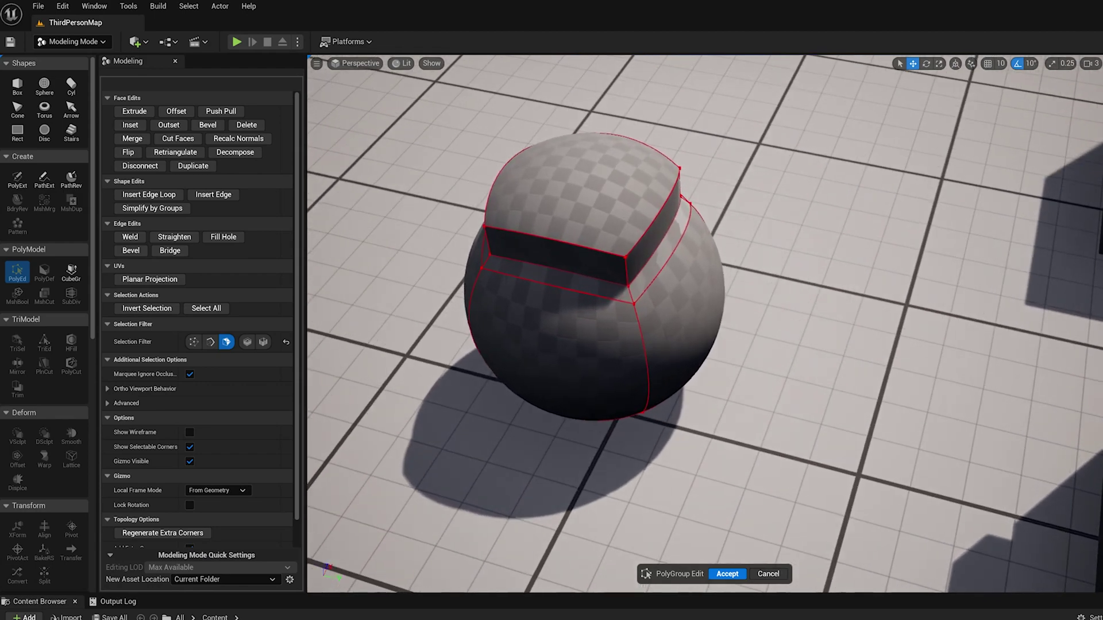
{"action": "left_click_drag", "start_coordinate": [897, 341], "coordinate": [767, 336], "text": "alt"}
{"action": "left_click", "coordinate": [690, 133]}
{"action": "left_click_drag", "start_coordinate": [683, 200], "coordinate": [747, 202], "text": "alt"}
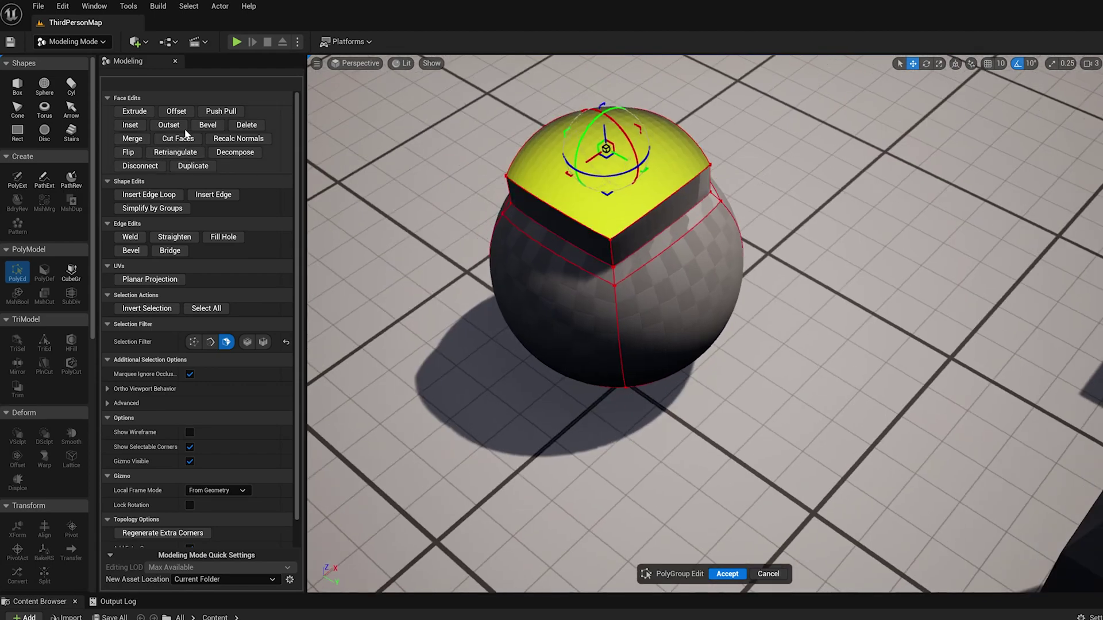
{"action": "left_click", "coordinate": [176, 127]}
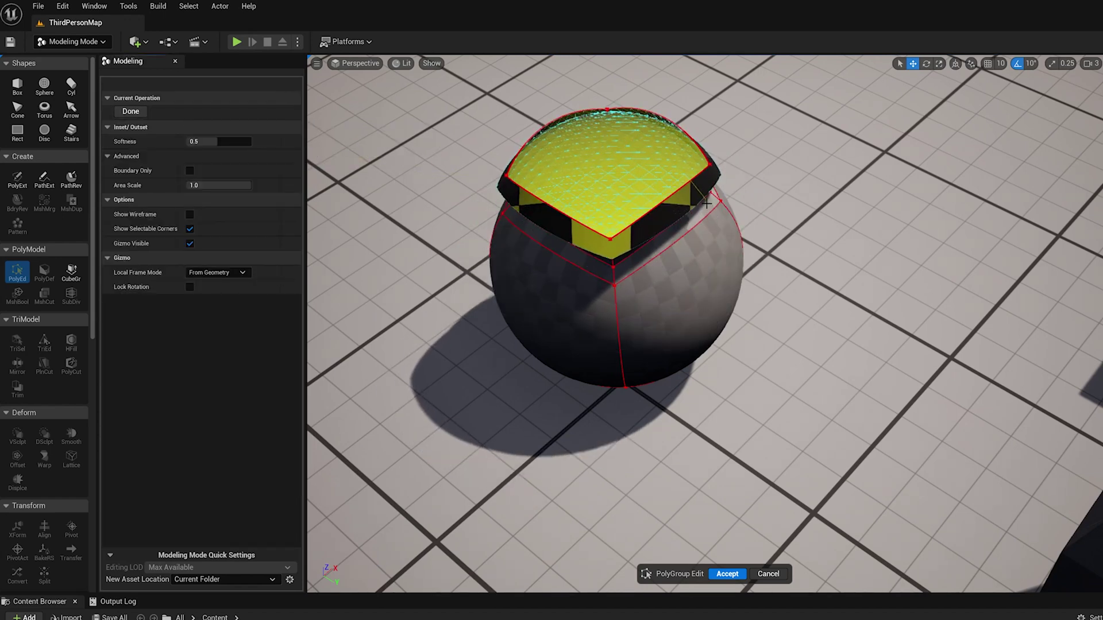
{"action": "left_click", "coordinate": [705, 199]}
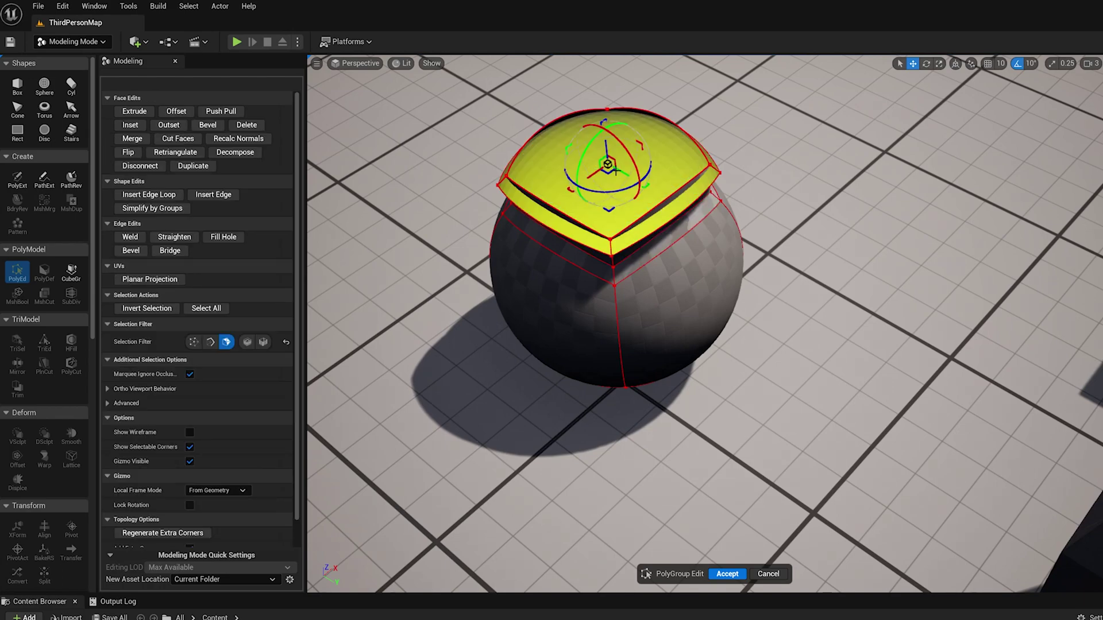
- Move the outset top faces upward to form a flared neck above the sphere, and clear the selection
{"action": "left_click_drag", "start_coordinate": [609, 153], "coordinate": [603, 104]}
{"action": "right_click_drag", "start_coordinate": [840, 204], "coordinate": [827, 200]}
{"action": "left_click_drag", "start_coordinate": [827, 200], "coordinate": [866, 236], "text": "alt"}
{"action": "left_click", "coordinate": [857, 343]}
{"action": "scroll", "coordinate": [842, 345], "scroll_direction": "up", "scroll_amount": 3}
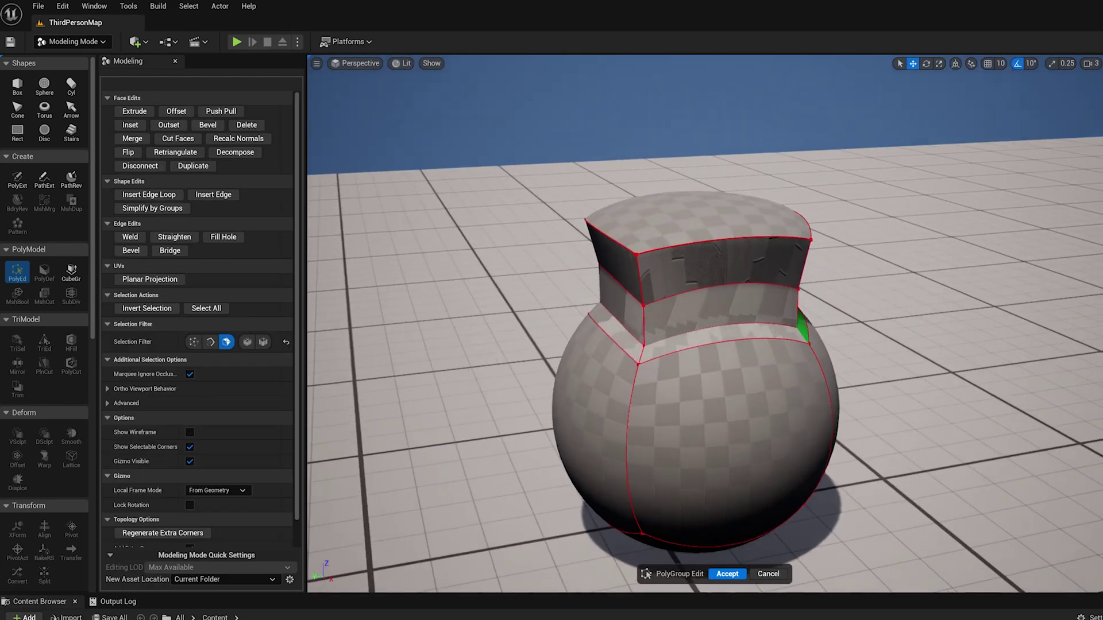
{"action": "left_click_drag", "start_coordinate": [798, 326], "coordinate": [817, 334], "text": "alt"}
{"action": "right_click_drag", "start_coordinate": [696, 314], "coordinate": [579, 307]}
{"action": "left_click_drag", "start_coordinate": [554, 293], "coordinate": [526, 267], "text": "alt"}
{"action": "left_click_drag", "start_coordinate": [687, 336], "coordinate": [654, 339], "text": "alt"}
{"action": "scroll", "coordinate": [655, 339], "scroll_direction": "down", "scroll_amount": 3}
{"action": "left_click_drag", "start_coordinate": [537, 250], "coordinate": [517, 270], "text": "alt"}
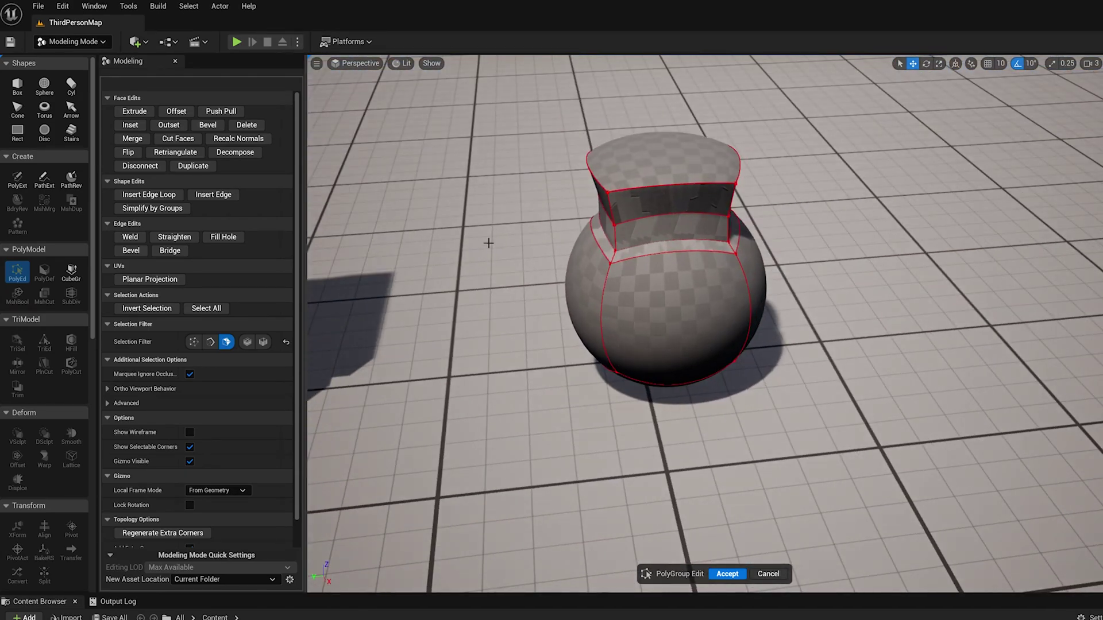